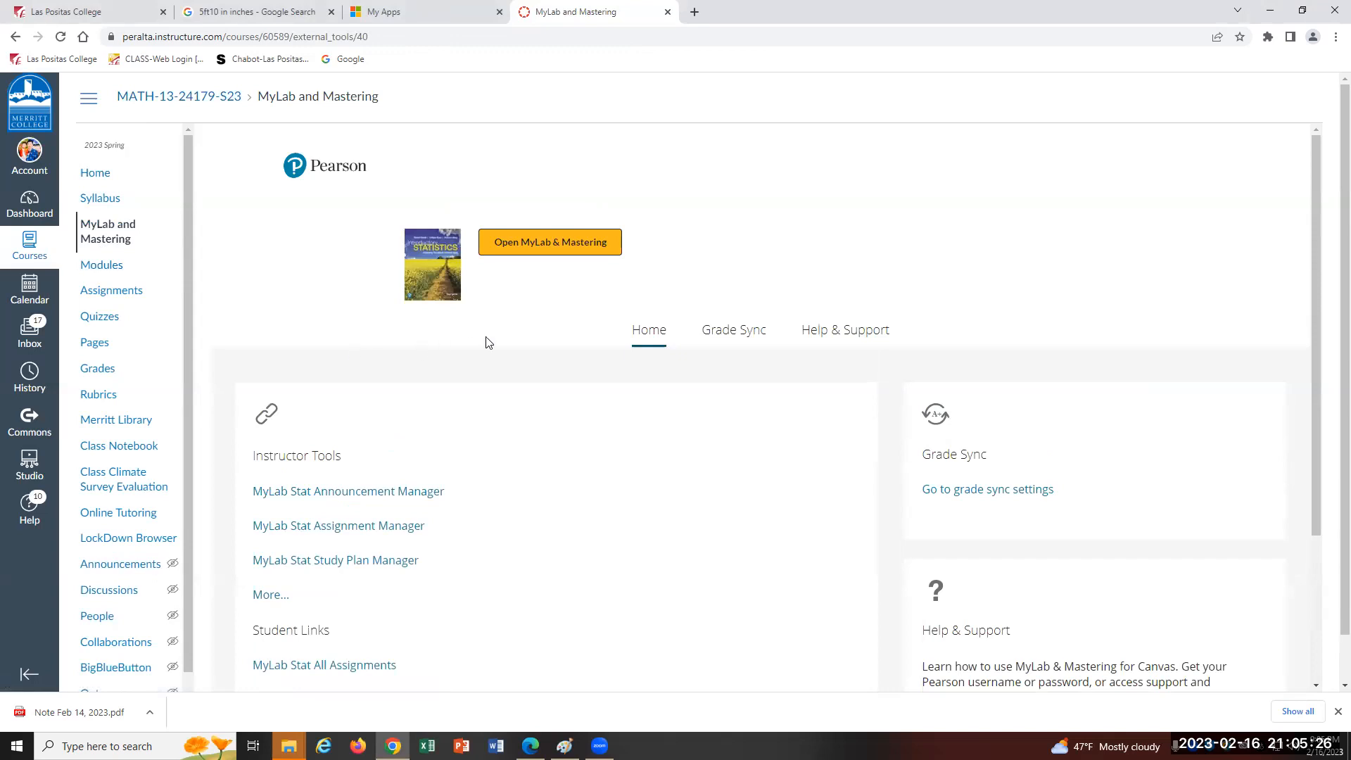
# Open MyLab & Mastering, go to the StatCrunch website from its StatCrunch page, and open a blank StatCrunch data table
pyautogui.click(551, 243)
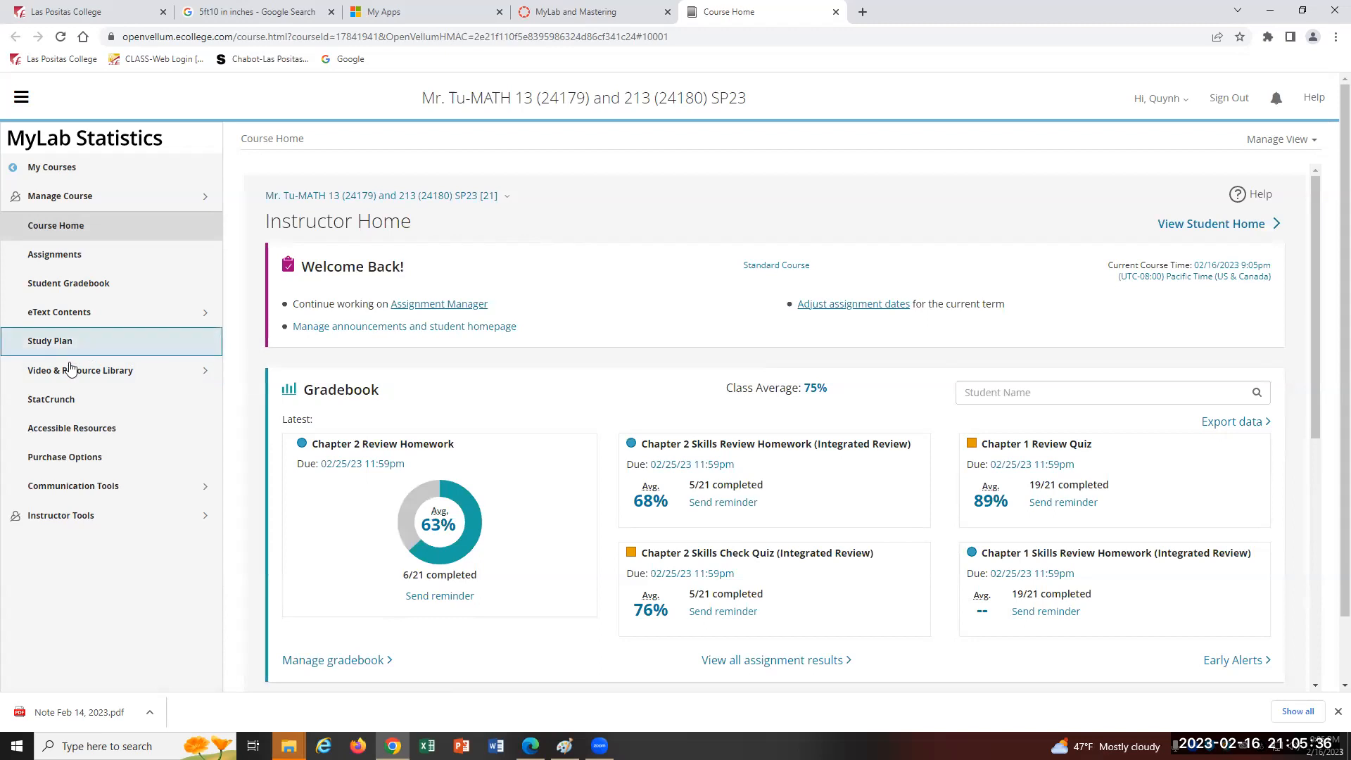
pyautogui.click(56, 401)
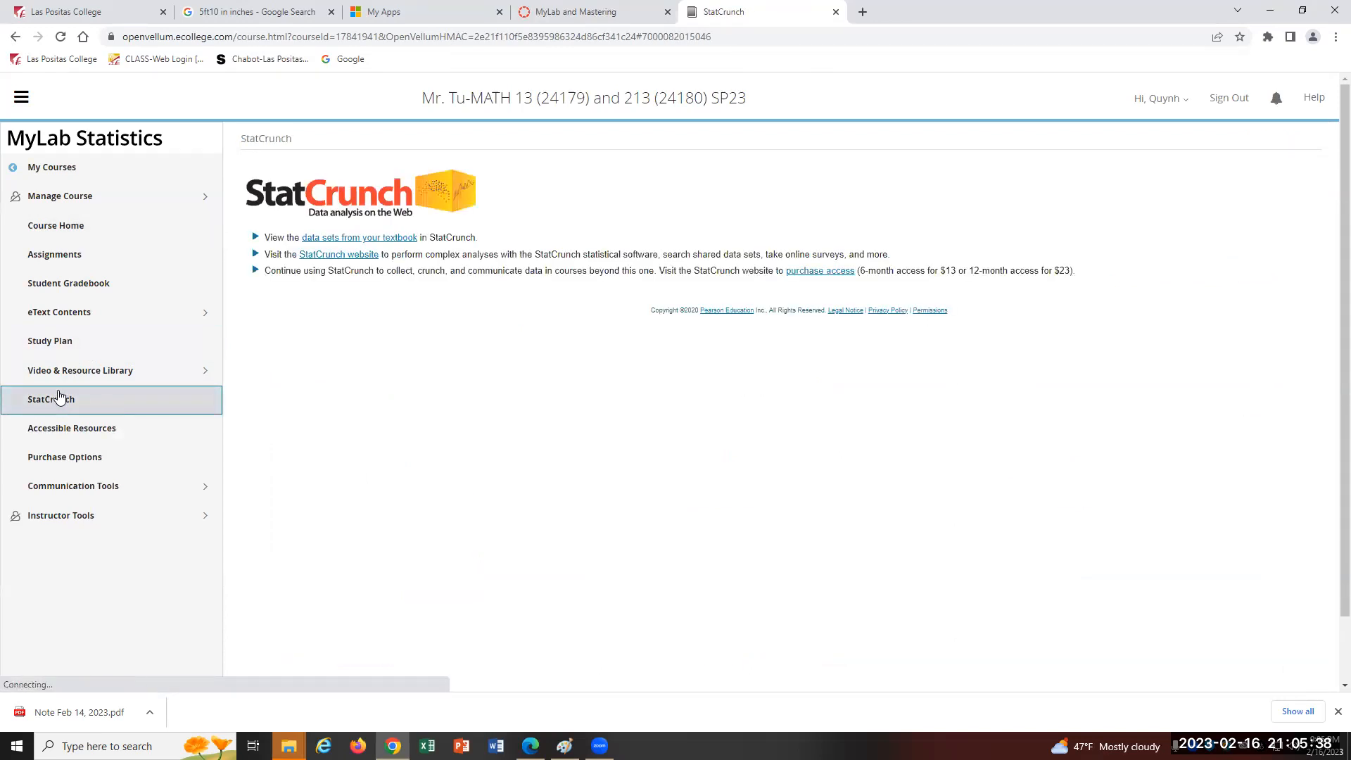
pyautogui.click(350, 255)
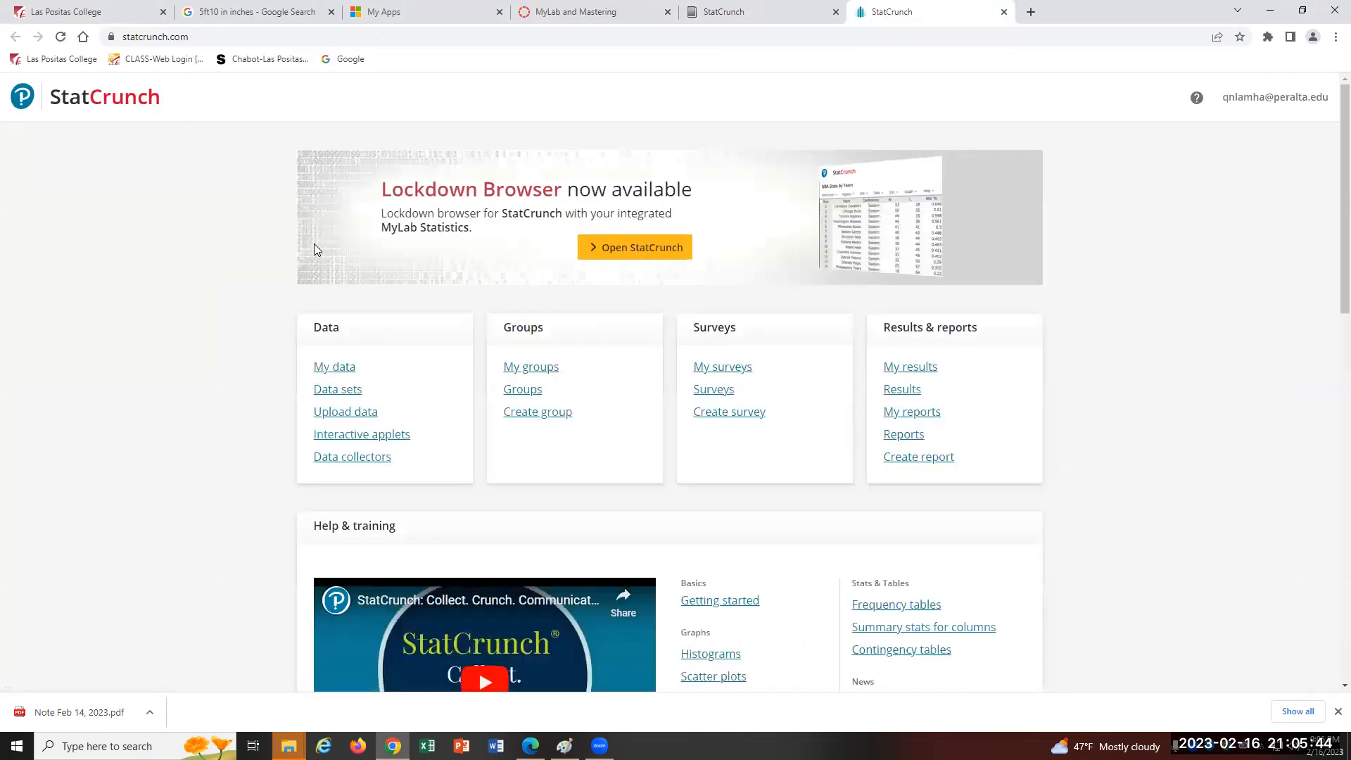
pyautogui.click(678, 254)
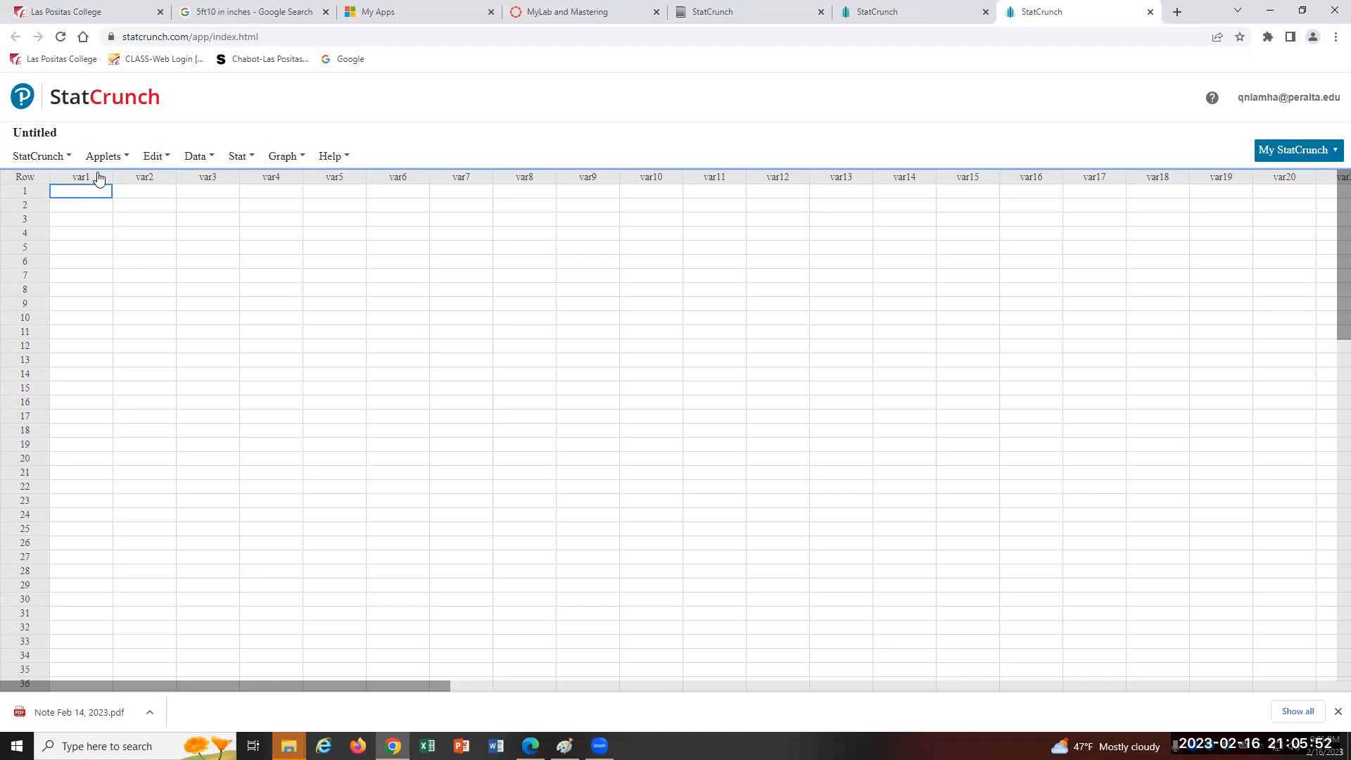
# Review the route from the course's MyLab and Mastering page through the StatCrunch website to the blank data table
pyautogui.click(581, 12)
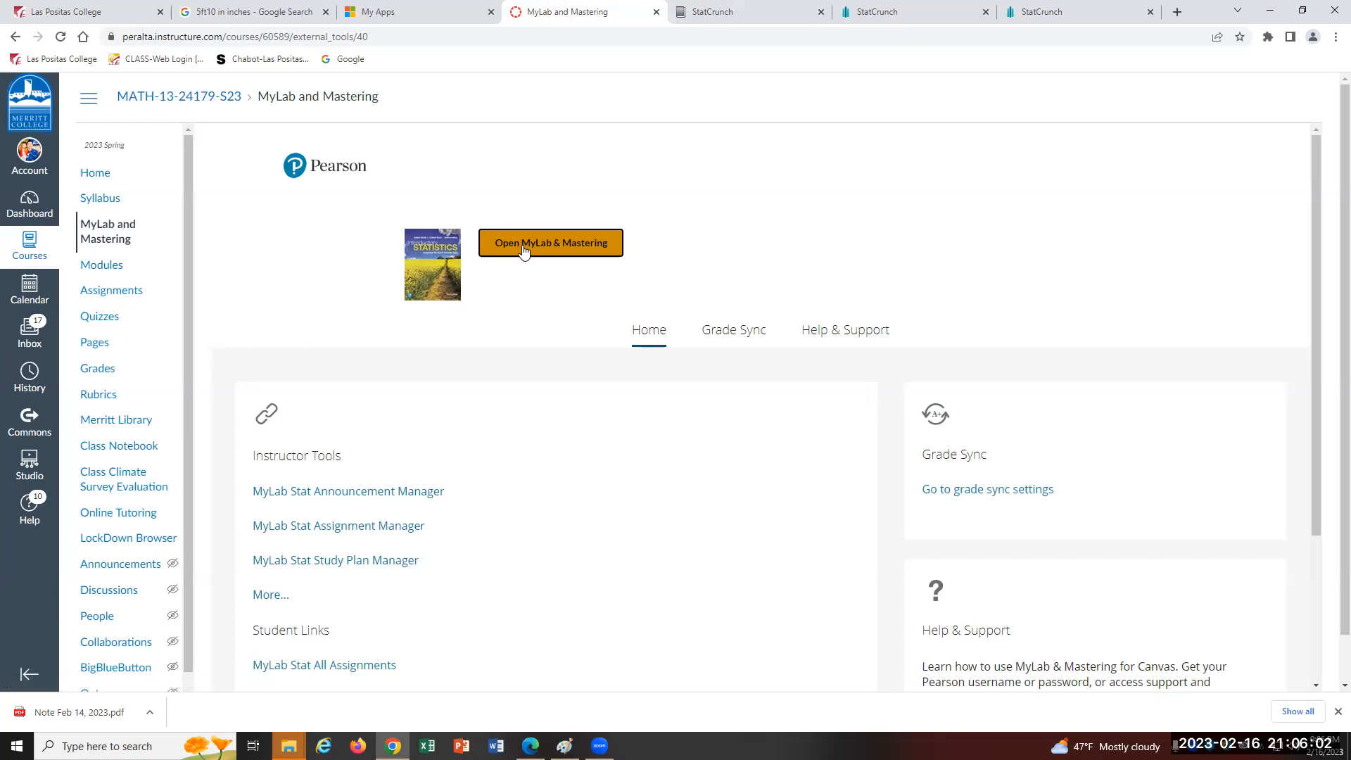
pyautogui.click(734, 10)
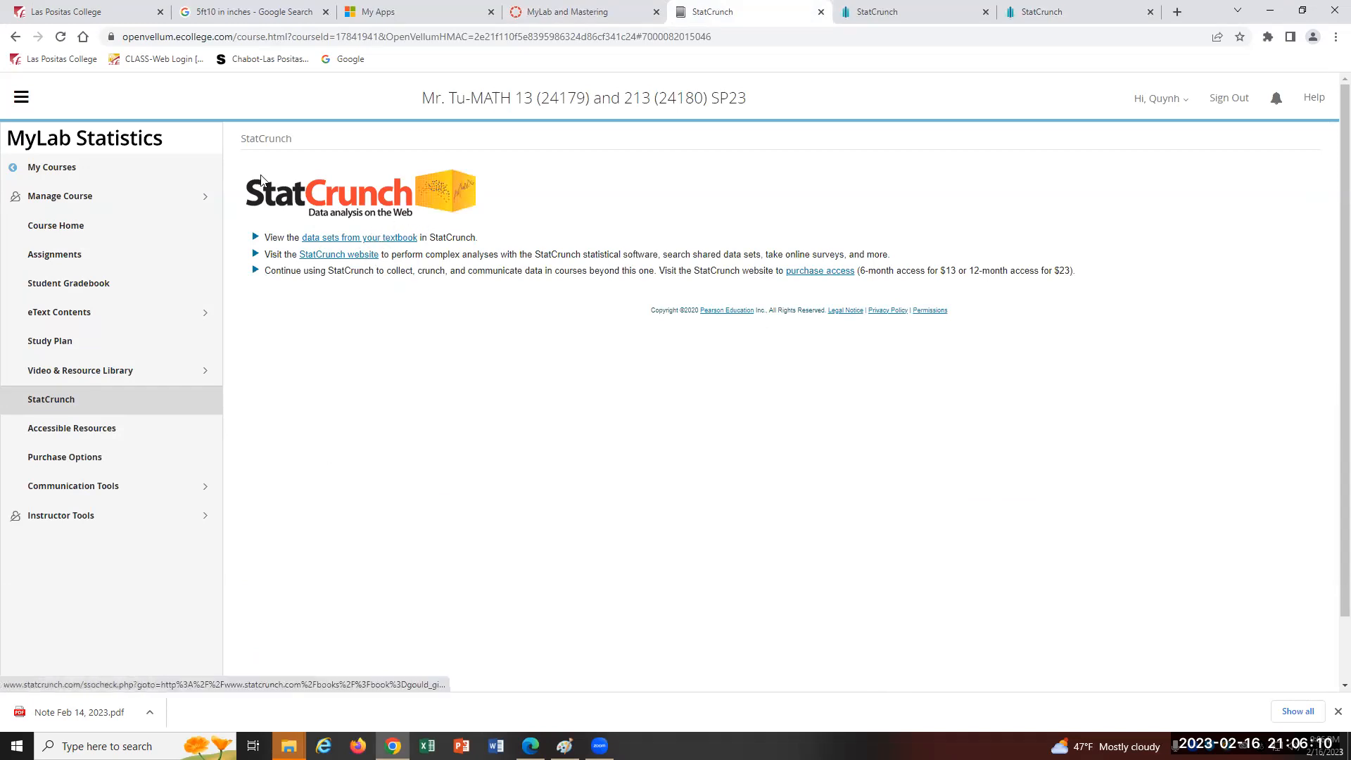
pyautogui.click(75, 411)
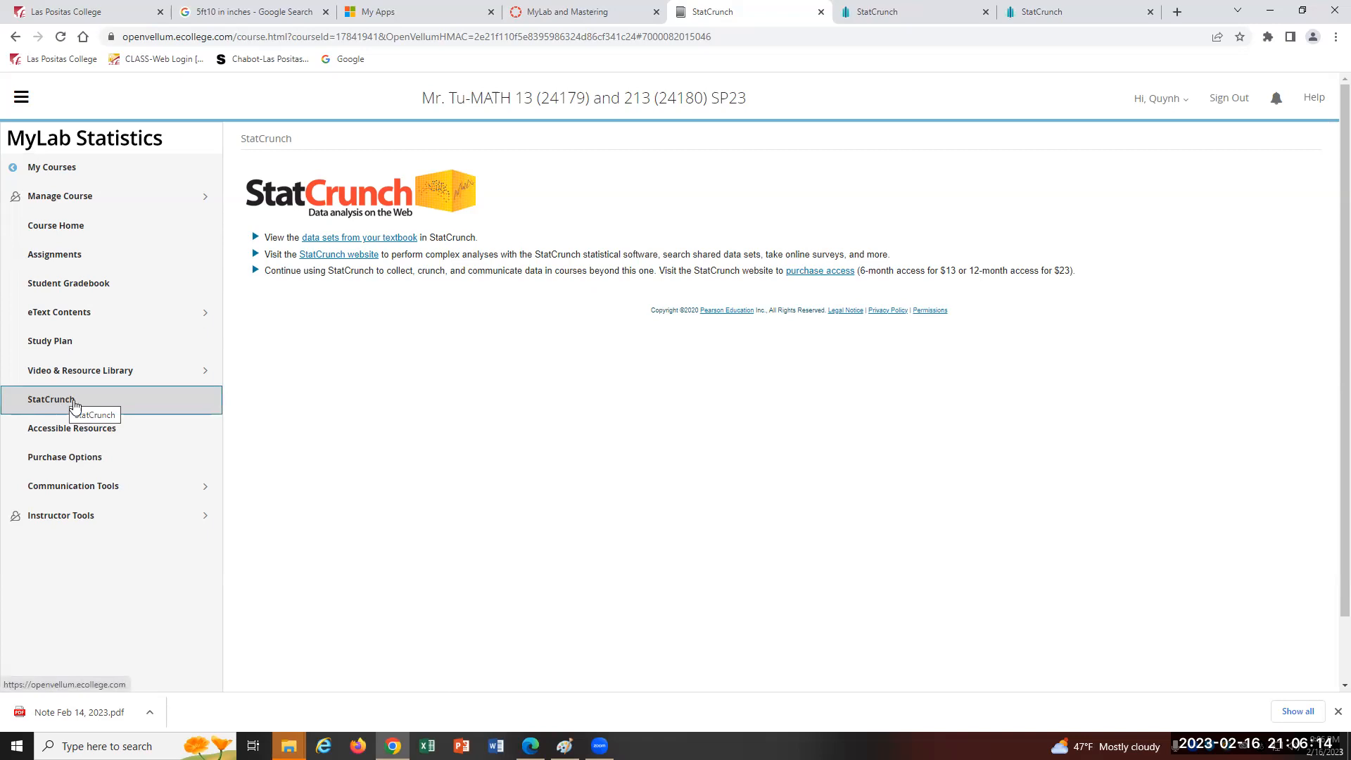
pyautogui.click(335, 257)
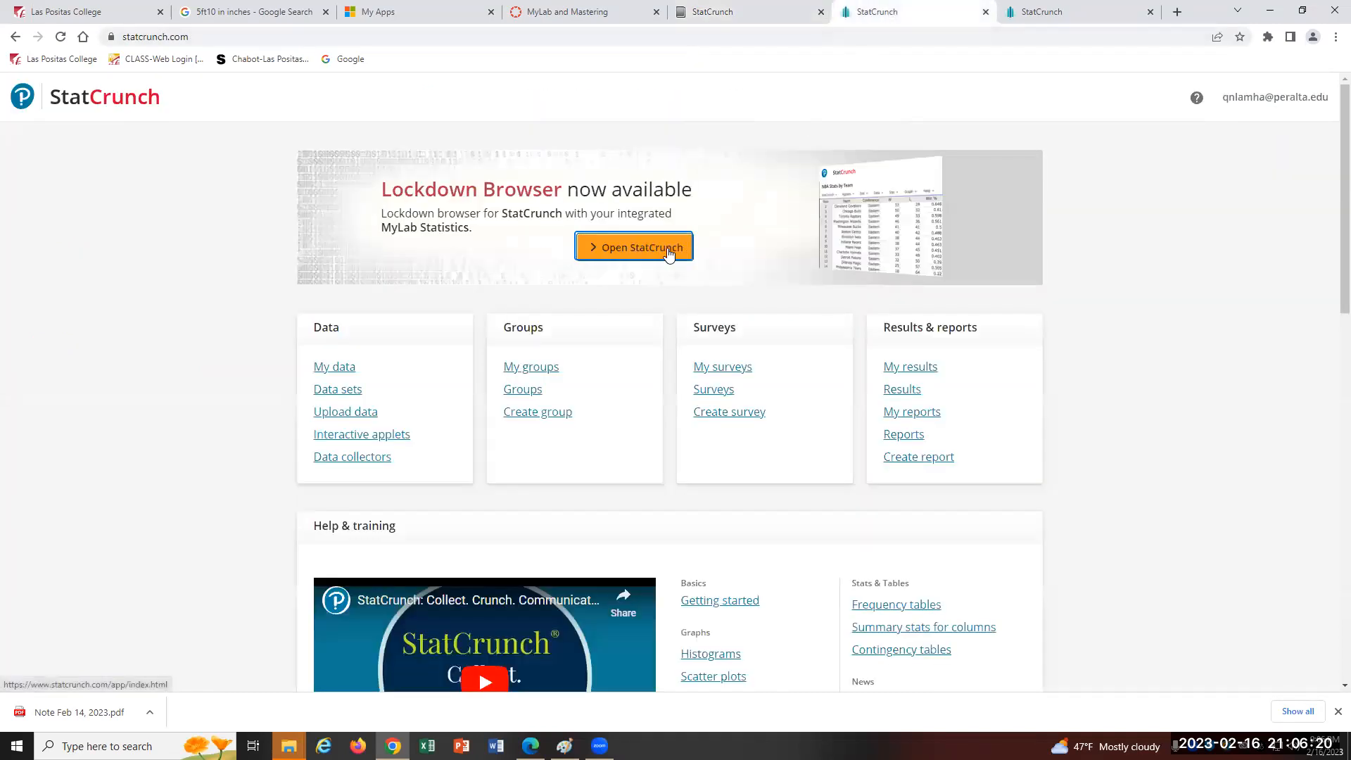
pyautogui.click(655, 253)
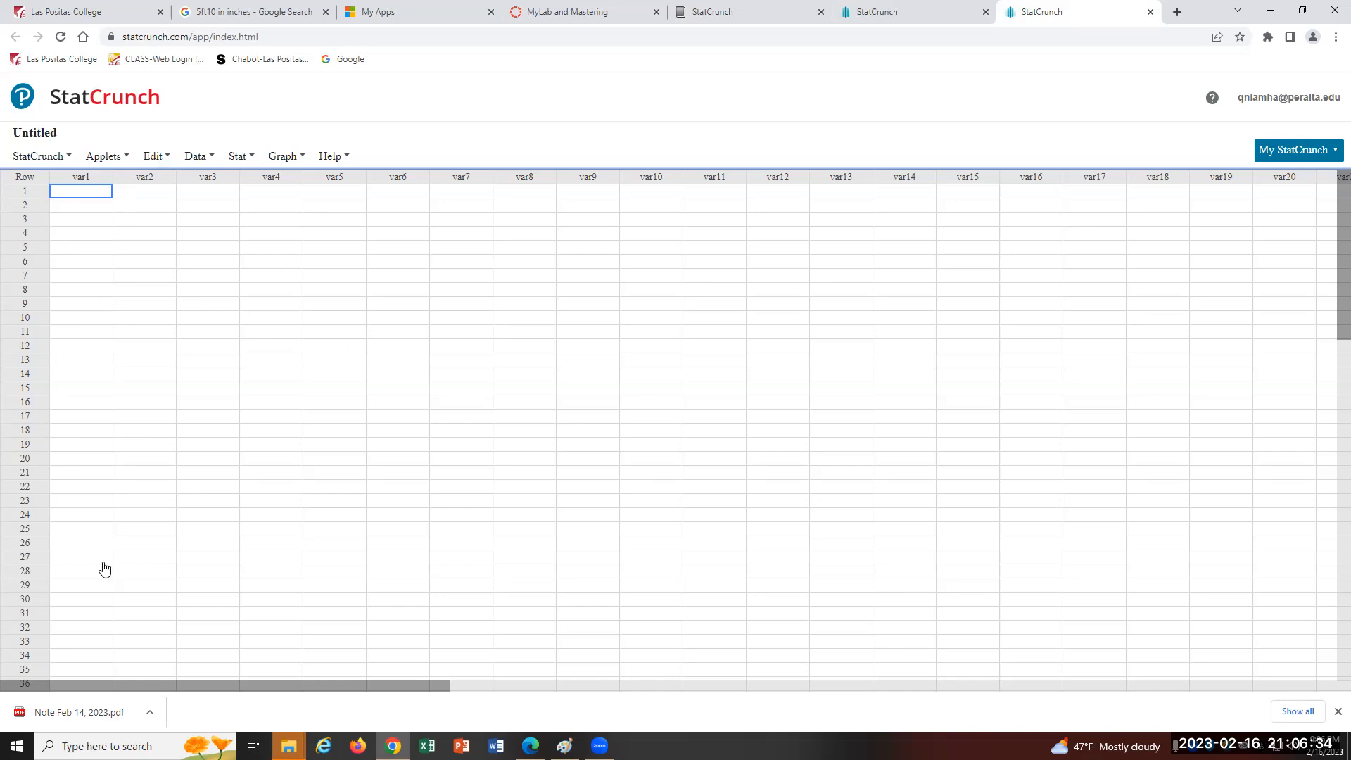
# Clear the default name of the first column, var1
pyautogui.click(90, 173)
pyautogui.press('BackSpace')
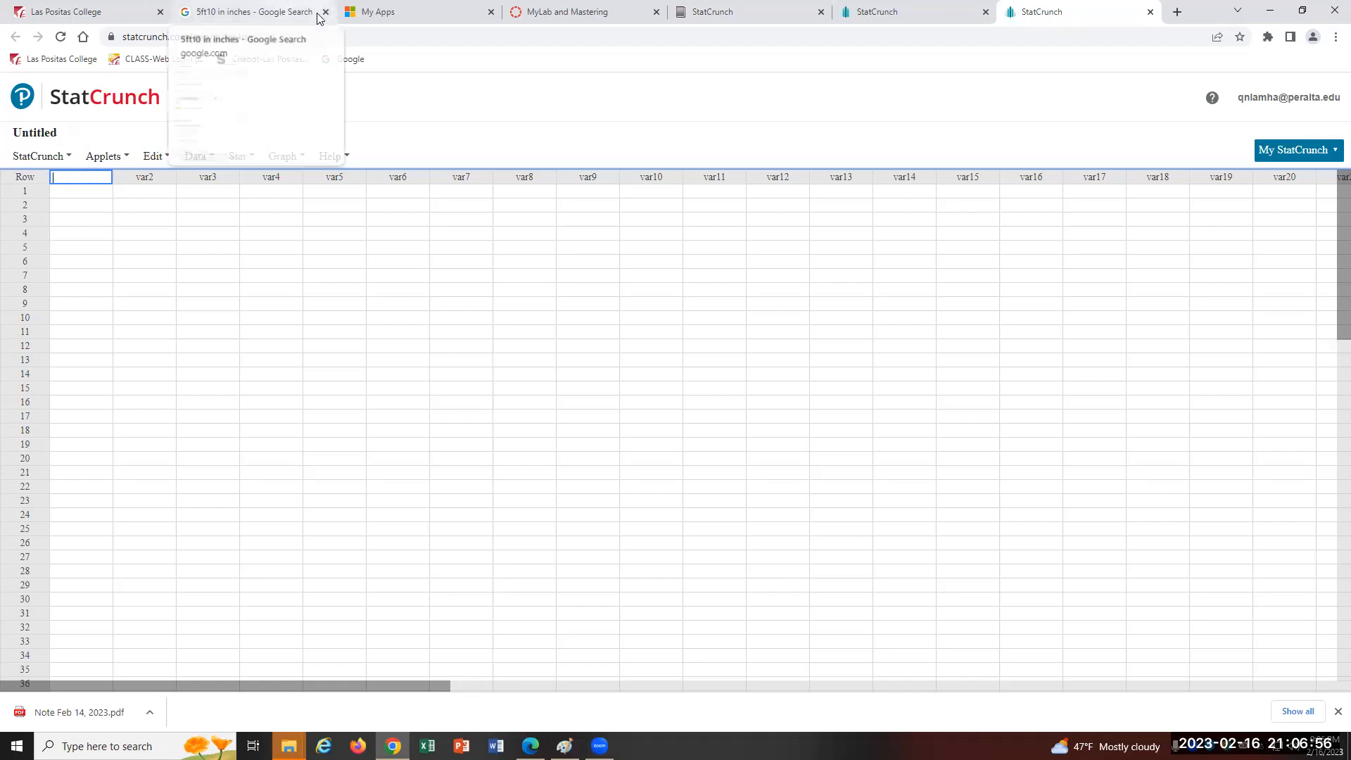
# Look through the Canvas course modules around Chapters 2 and 3, and return to the StatCrunch data table
pyautogui.click(577, 10)
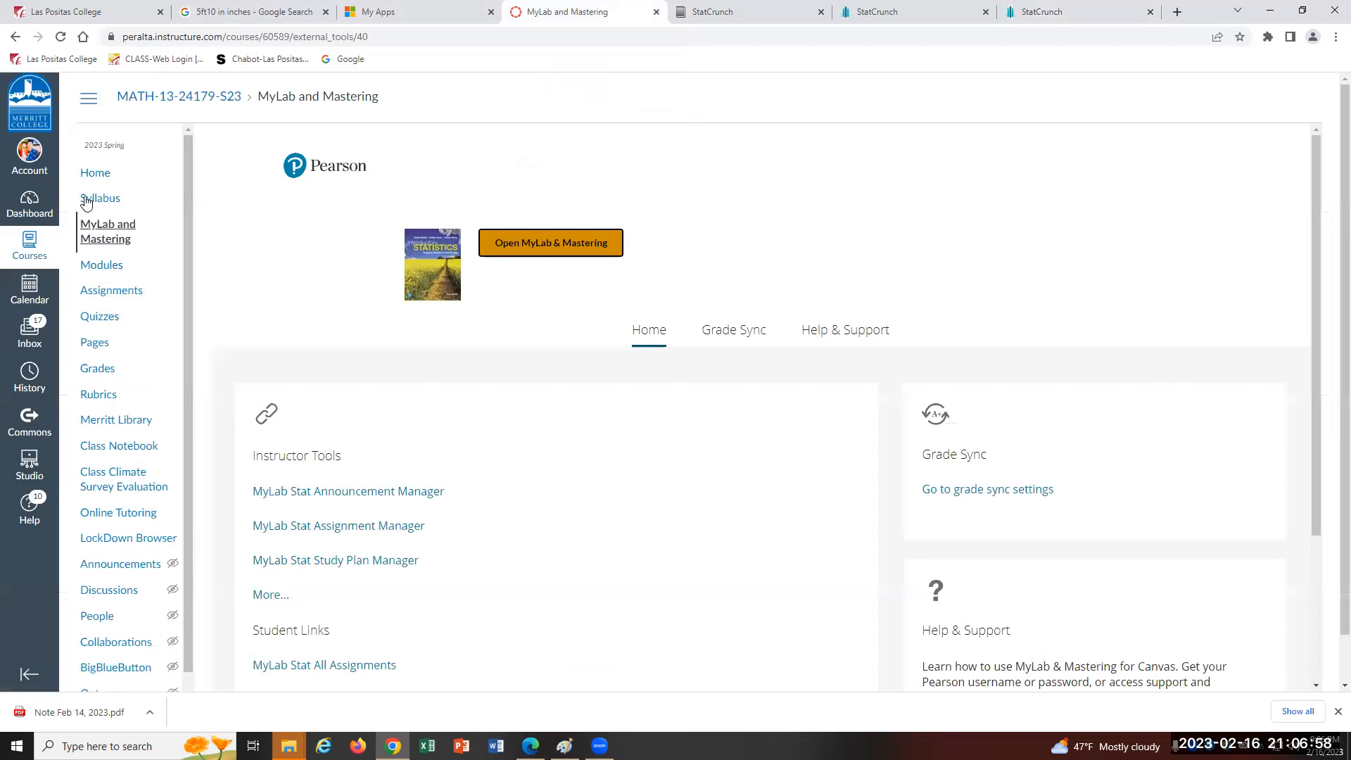
pyautogui.click(100, 268)
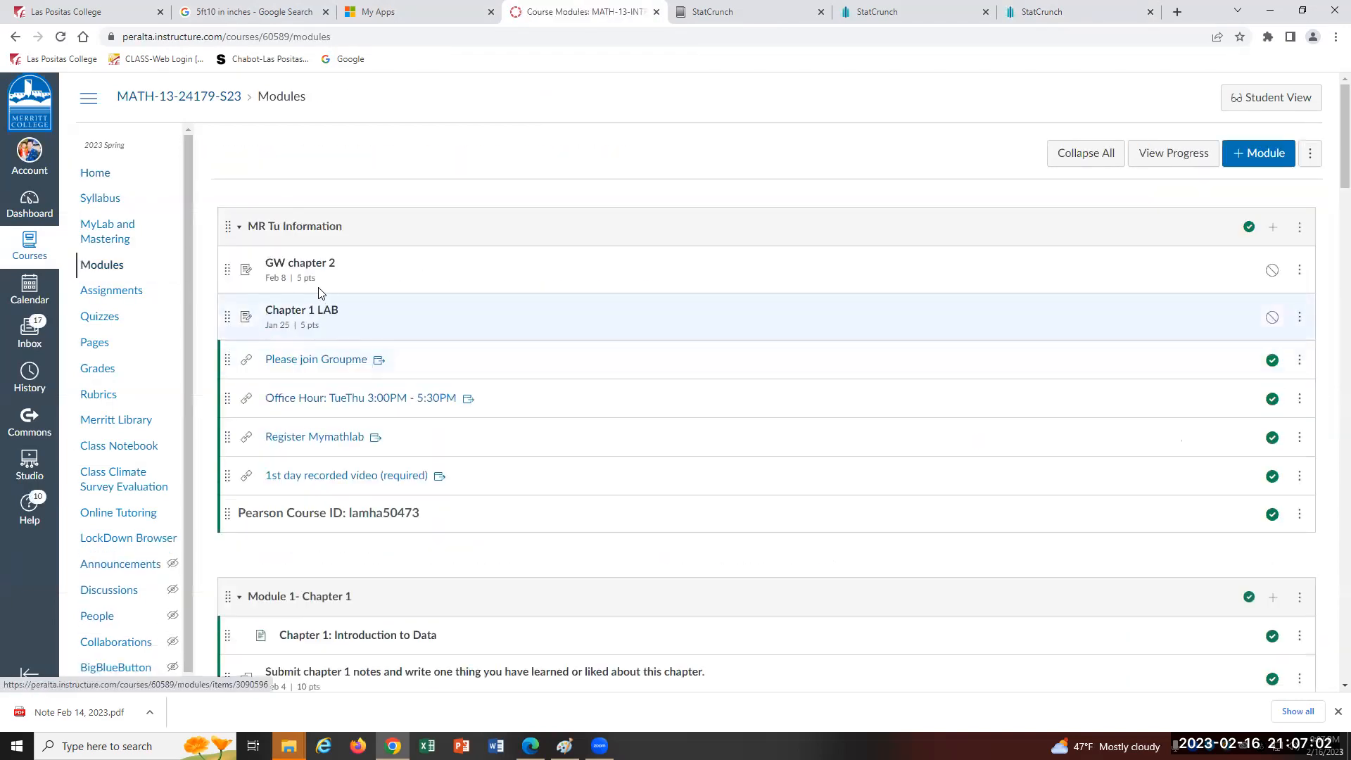
pyautogui.scroll(-15, 328, 441)
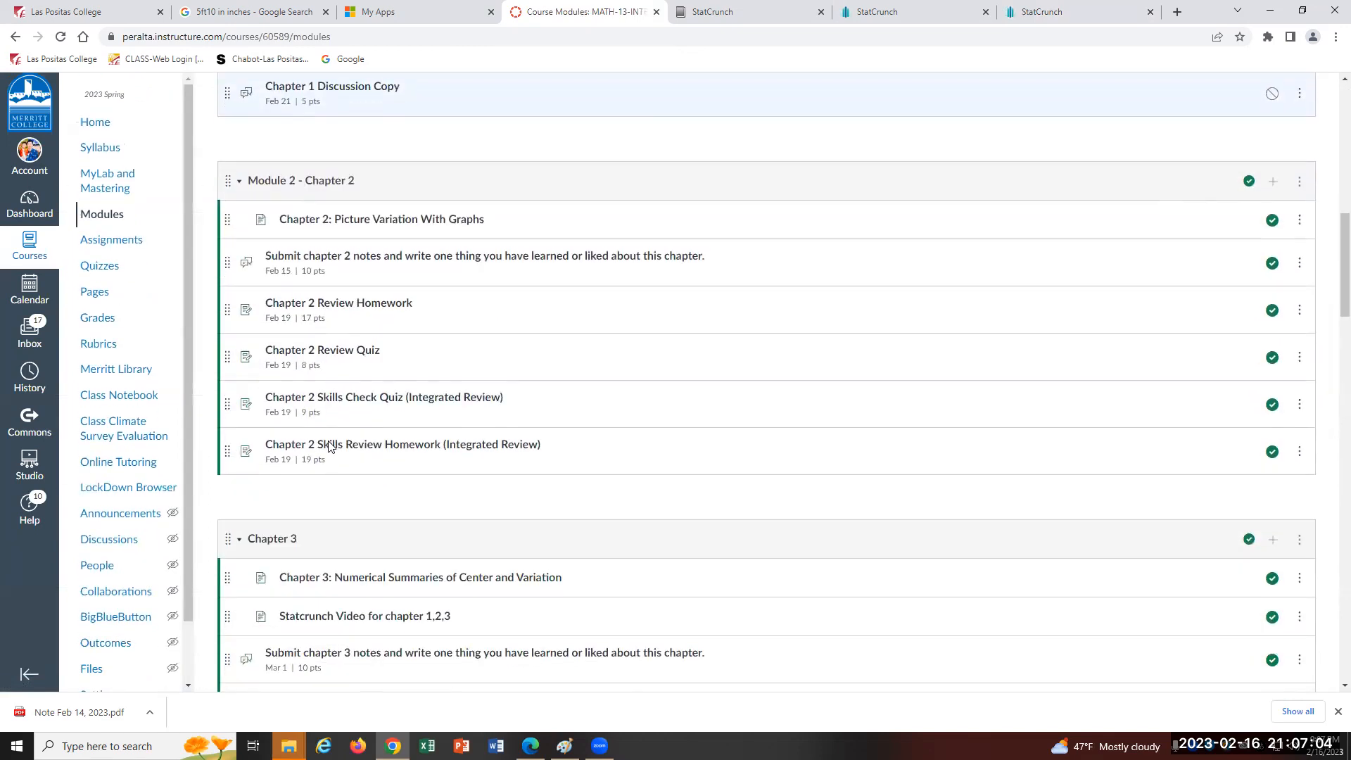
pyautogui.scroll(15, 328, 446)
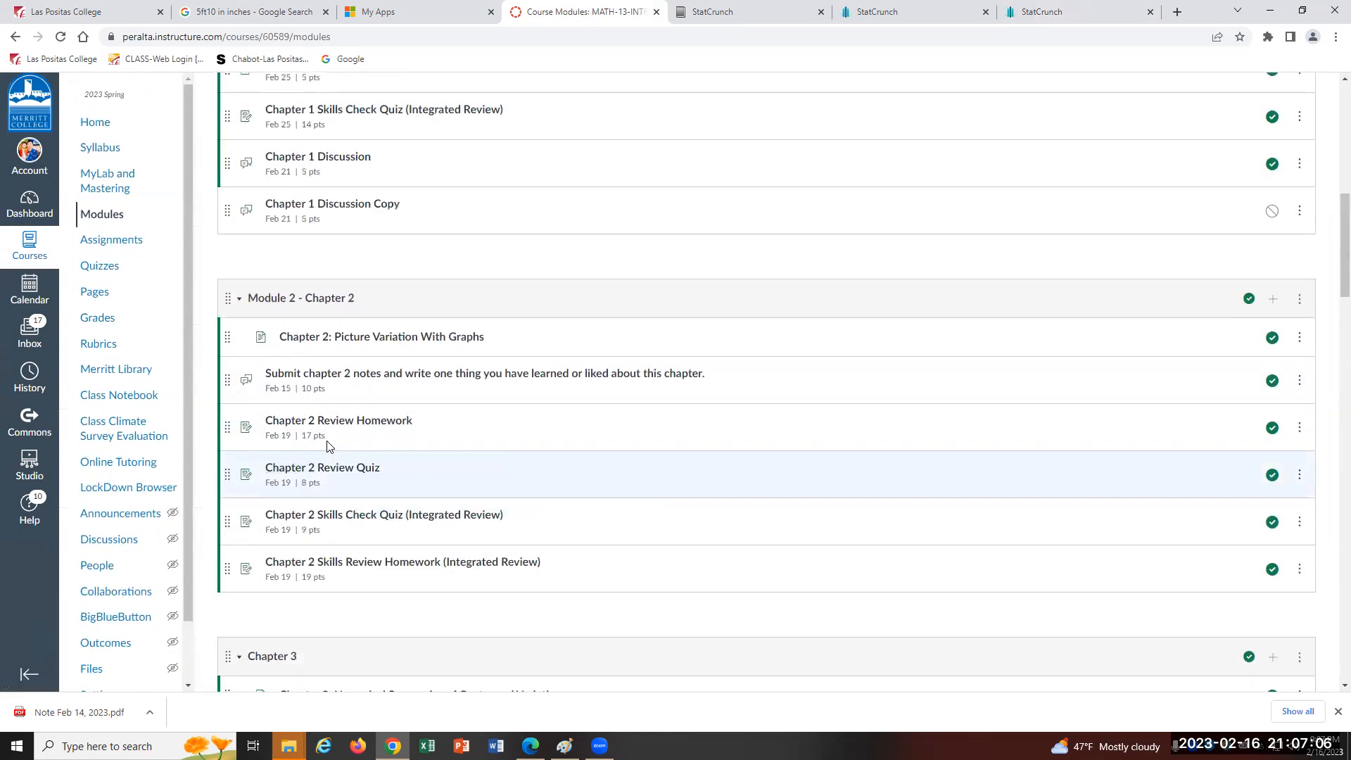
pyautogui.click(923, 11)
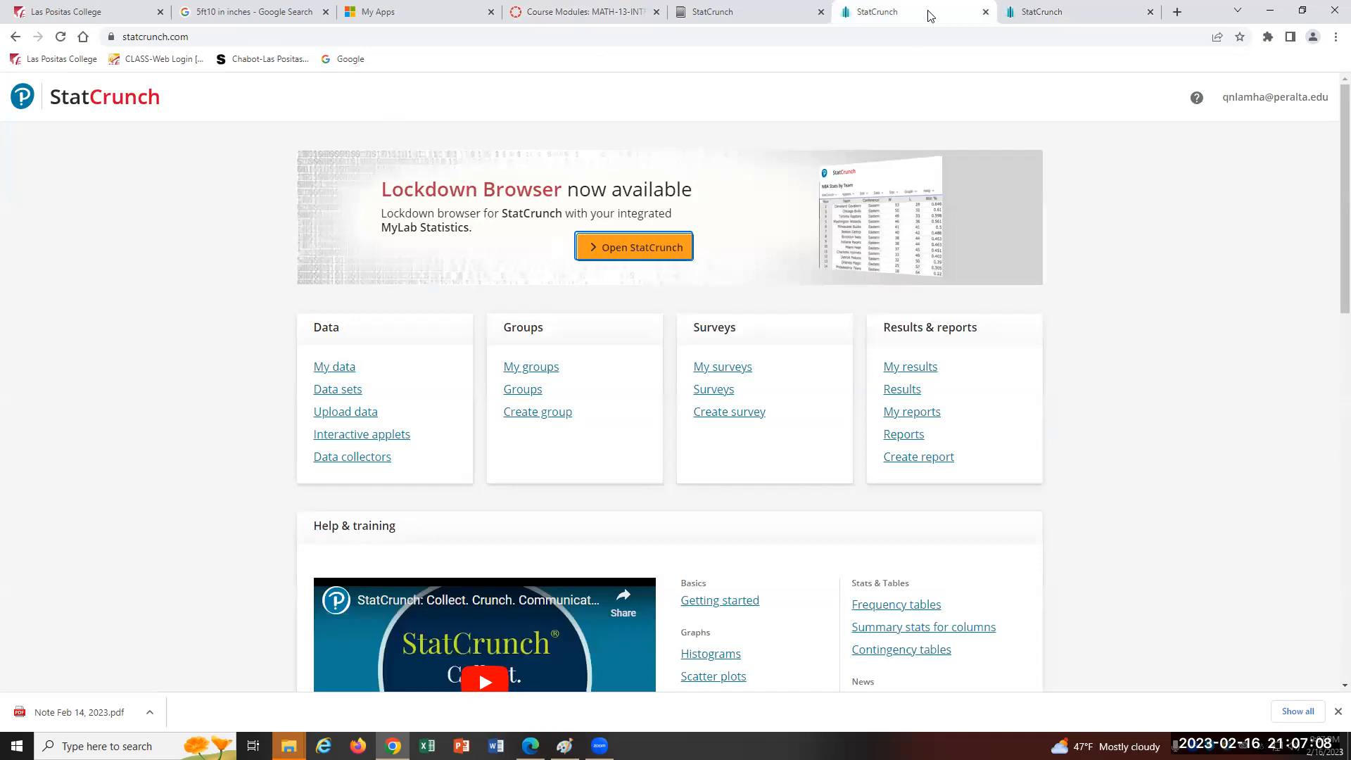
pyautogui.click(1048, 8)
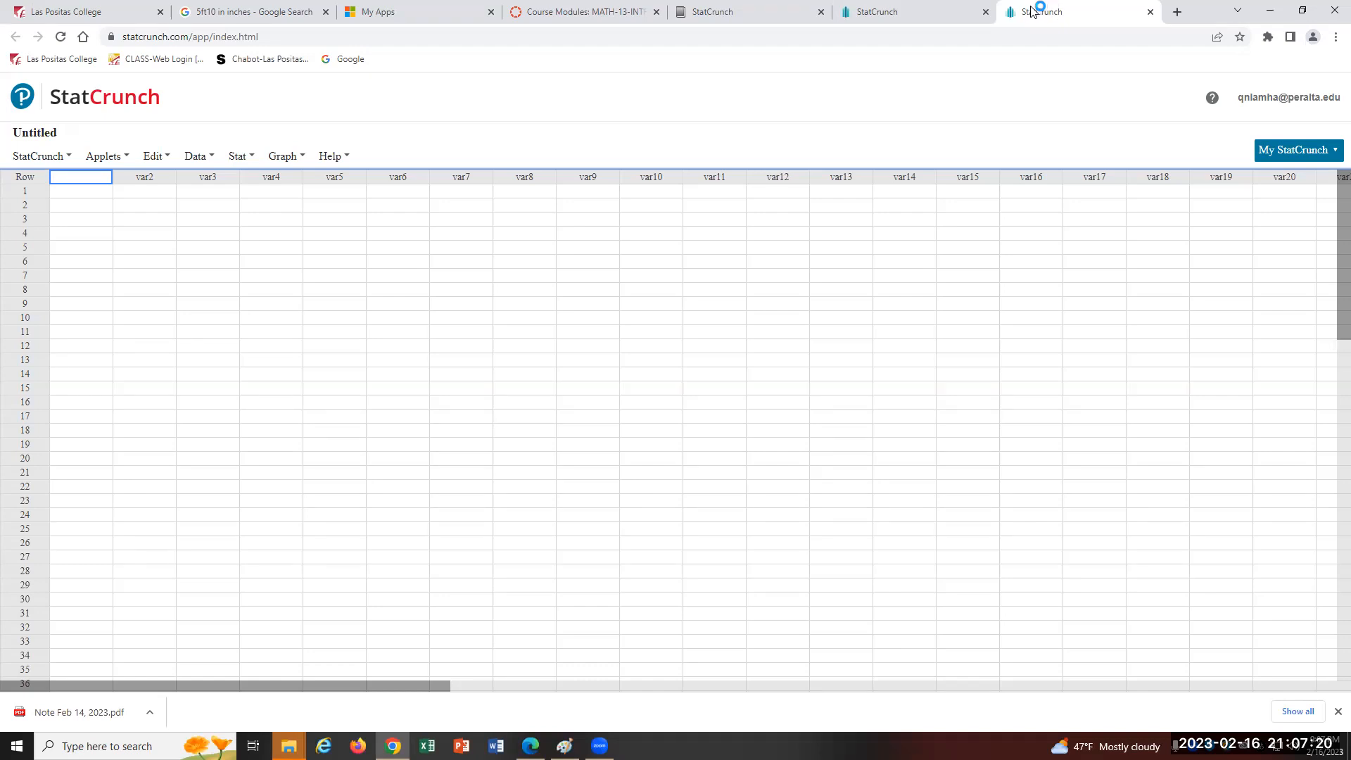
# Name the first column Age and the second column Major
pyautogui.write('Age')
pyautogui.click(154, 177)
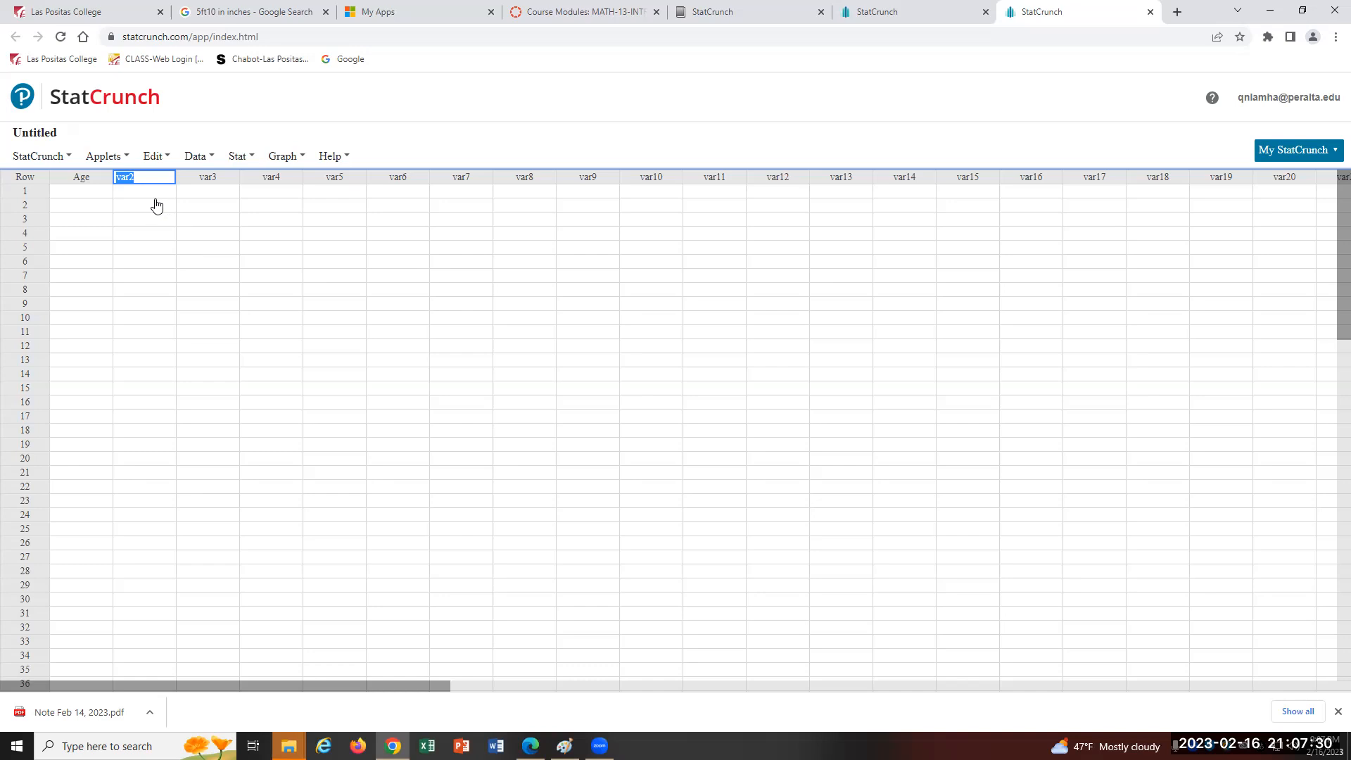
pyautogui.write('Majo')
pyautogui.press('Return')
pyautogui.press('Left')
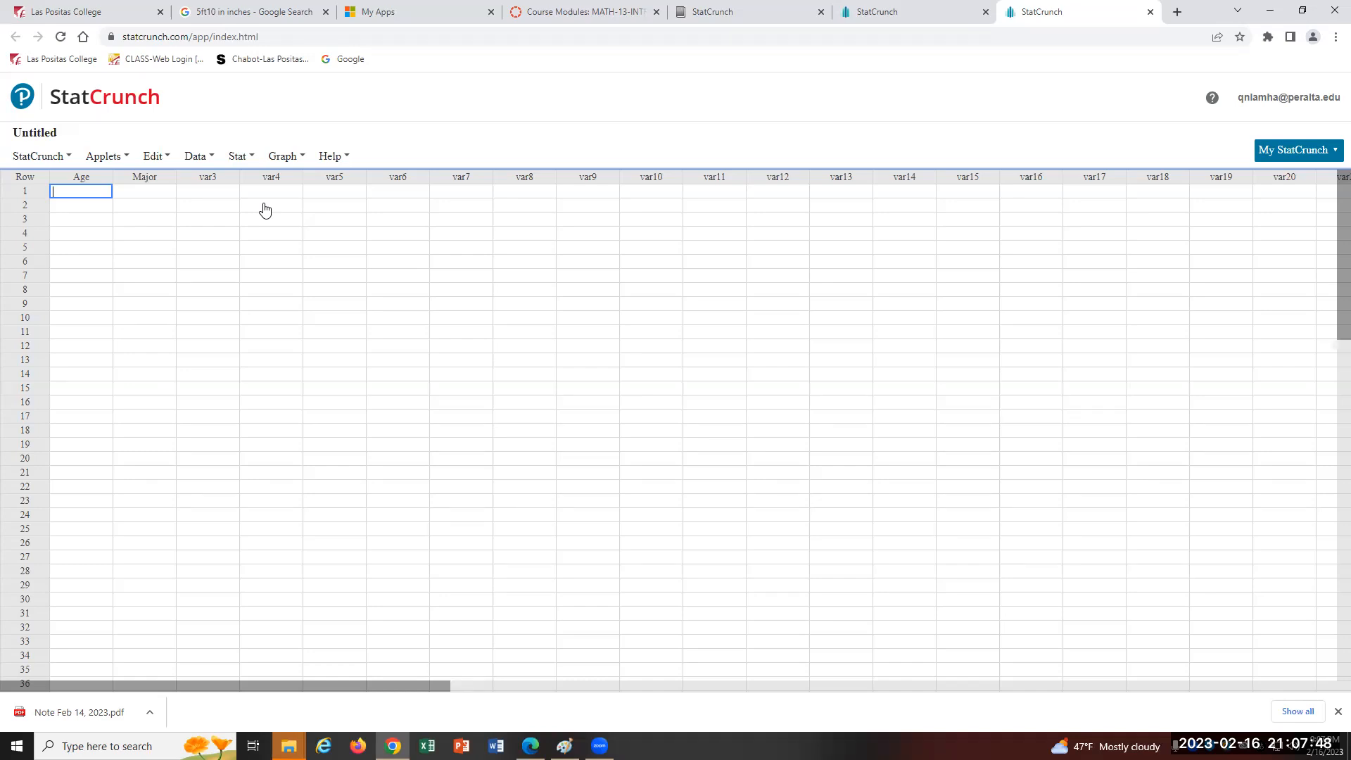
# Enter the ages 21, 20, 18 and 19 in rows 1 to 4 of the Age column
pyautogui.write('21')
pyautogui.press('Return')
pyautogui.write('20')
pyautogui.press('Return')
pyautogui.write('18')
pyautogui.press('Return')
pyautogui.write('1')
pyautogui.press('Return')
pyautogui.write('9')
pyautogui.press('Up')
pyautogui.write('1')
pyautogui.press('Return')
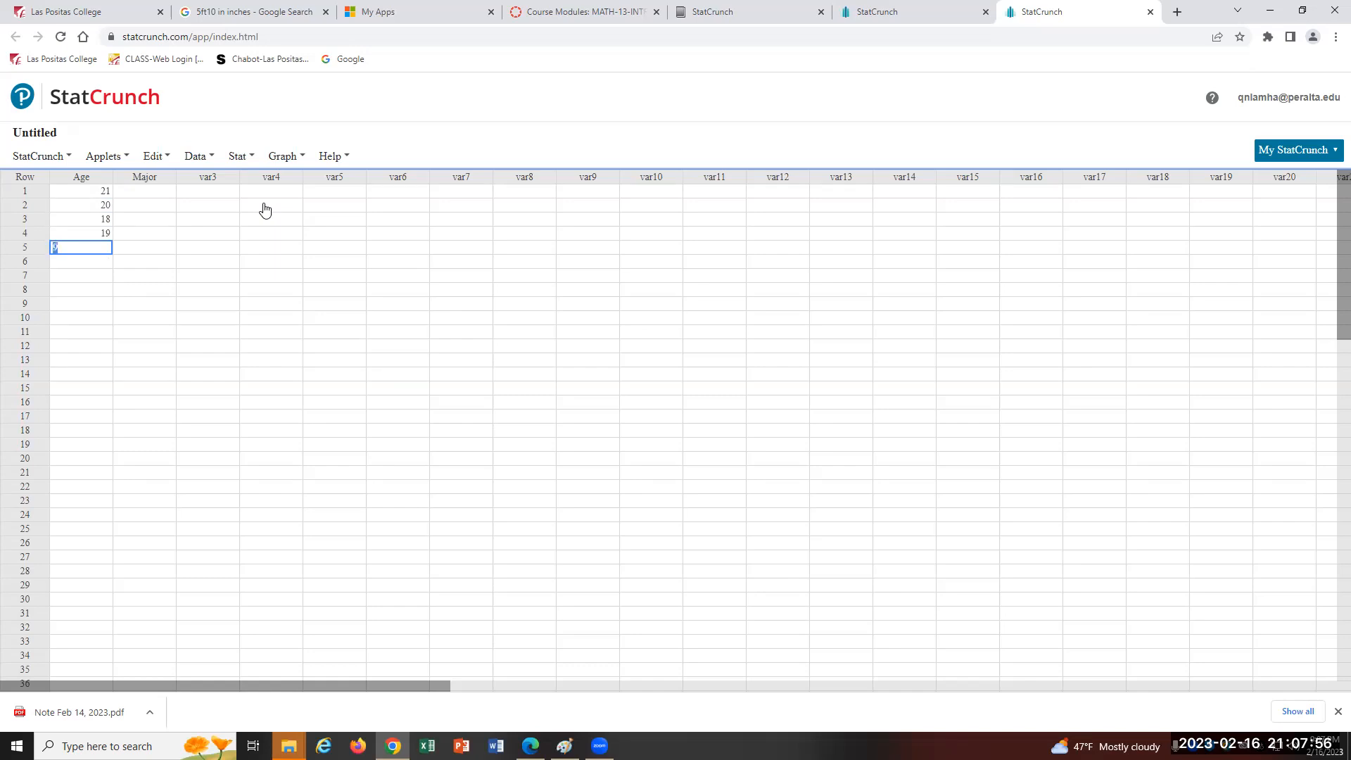
# Enter the ages 50, 30, 26, 28, 29 and 35 in rows 5 to 10 of the Age column
pyautogui.write('50')
pyautogui.press('Return')
pyautogui.write('30')
pyautogui.press('Return')
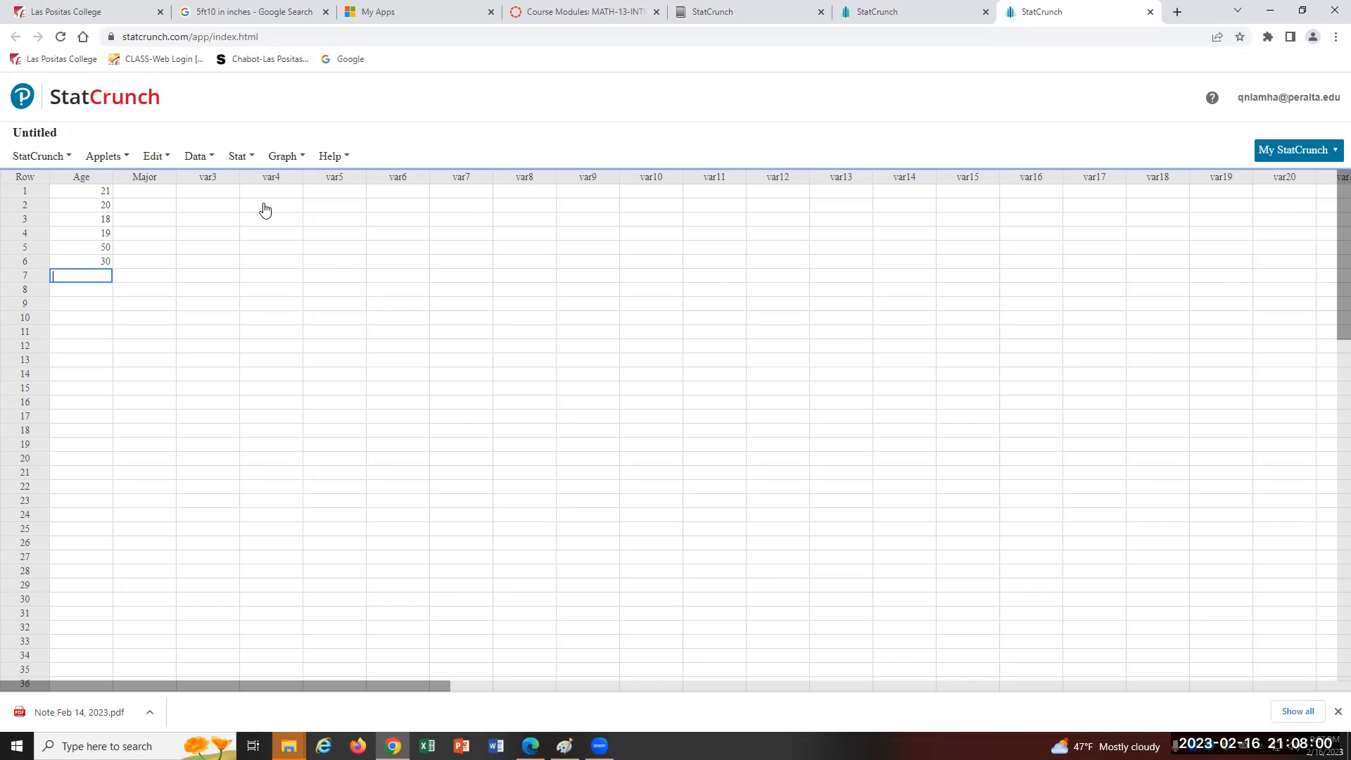
pyautogui.write('26')
pyautogui.press('Return')
pyautogui.write('28')
pyautogui.press('Return')
pyautogui.write('29')
pyautogui.press('Return')
pyautogui.write('35')
pyautogui.press('Return')
# Enter Nurse, Math, PE and Undecided in rows 1 to 4 of the Major column
pyautogui.press('Up')
pyautogui.press('Up')
pyautogui.press('Up')
pyautogui.press('Up')
pyautogui.press('Up')
pyautogui.press('Up')
pyautogui.press('Up')
pyautogui.press('Up')
pyautogui.press('Up')
pyautogui.press('Up')
pyautogui.press('Tab')
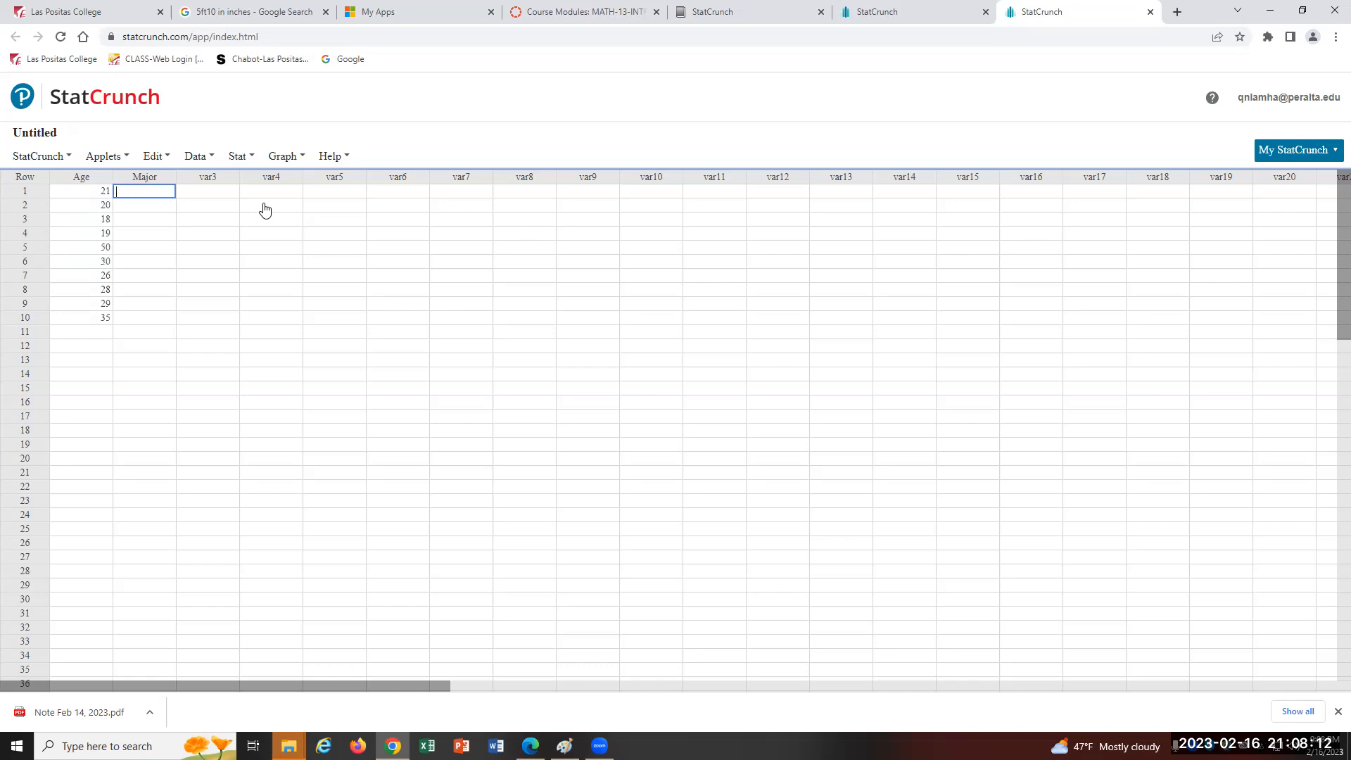
pyautogui.write('Nurse')
pyautogui.press('Return')
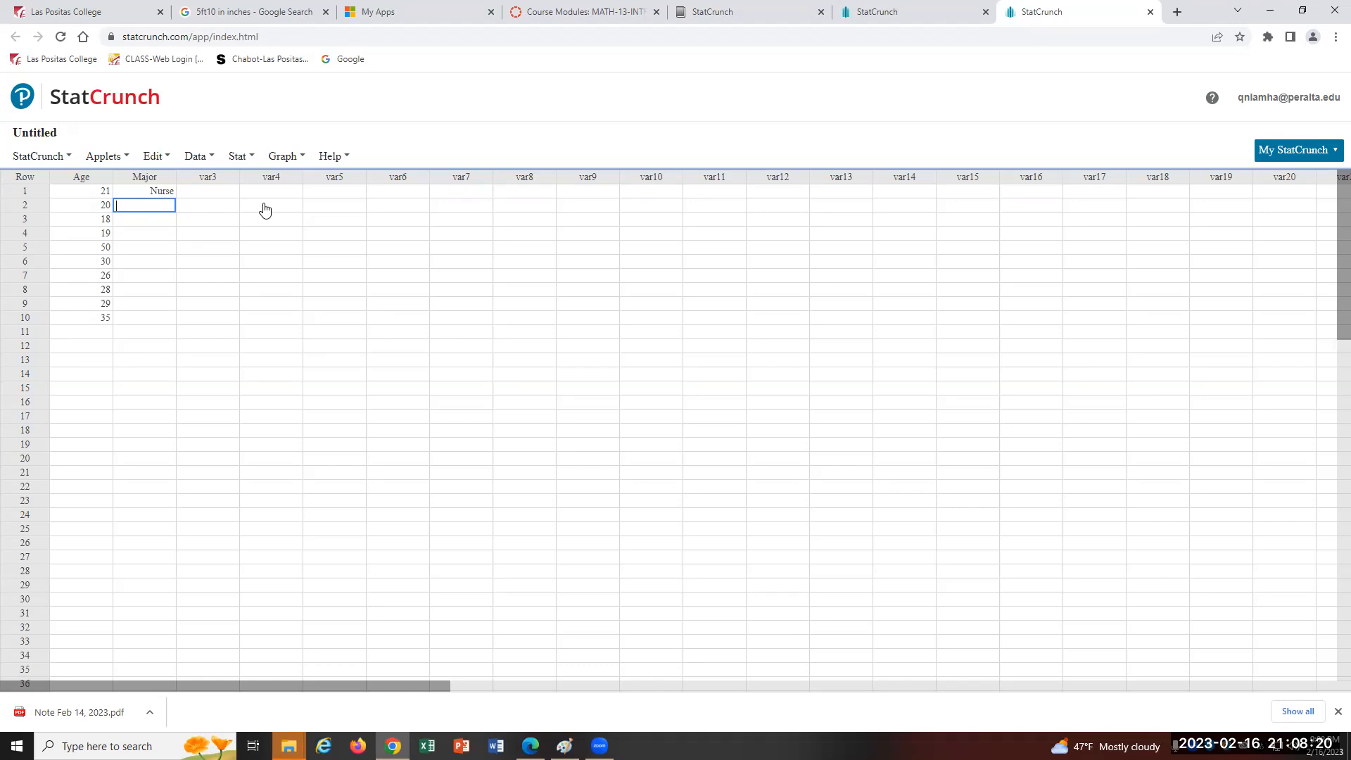
pyautogui.write('Math')
pyautogui.press('Return')
pyautogui.write('PE')
pyautogui.press('Return')
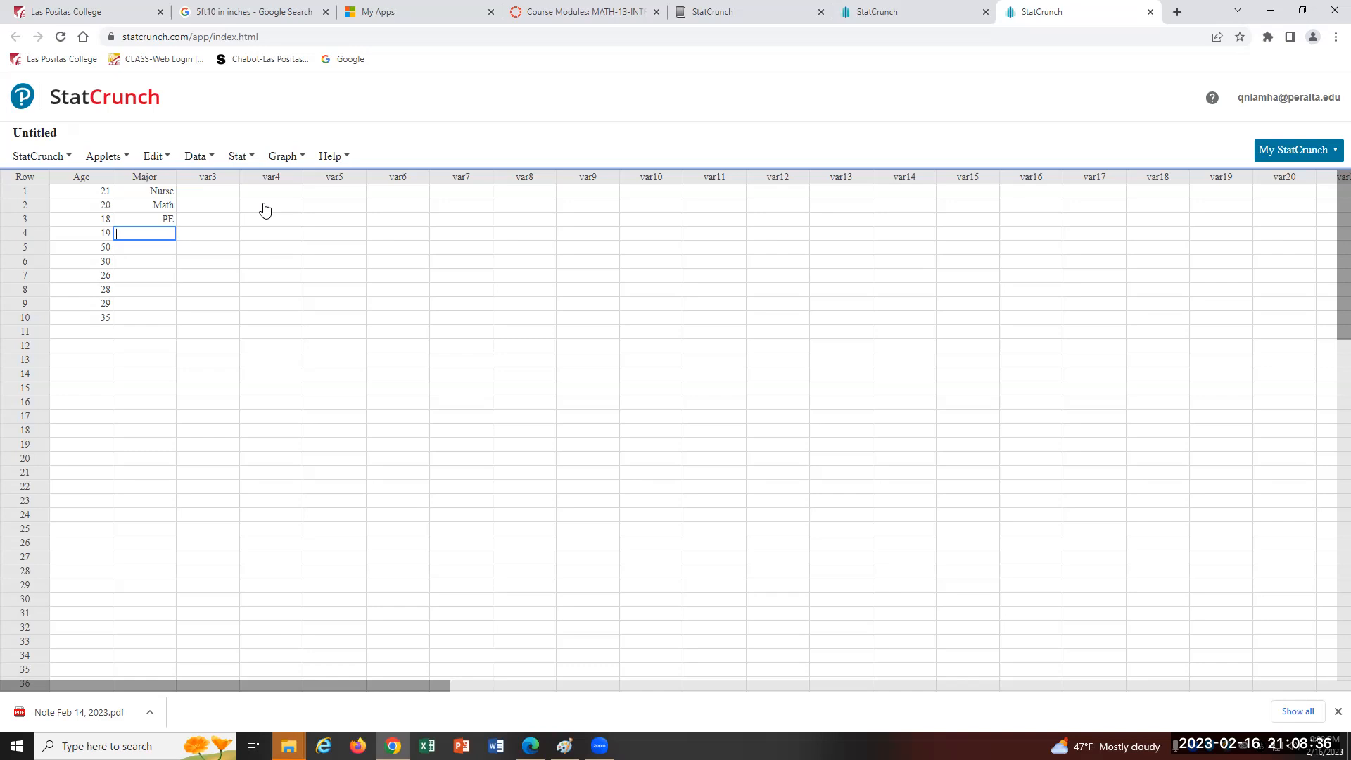
pyautogui.write('Undecided')
pyautogui.press('Return')
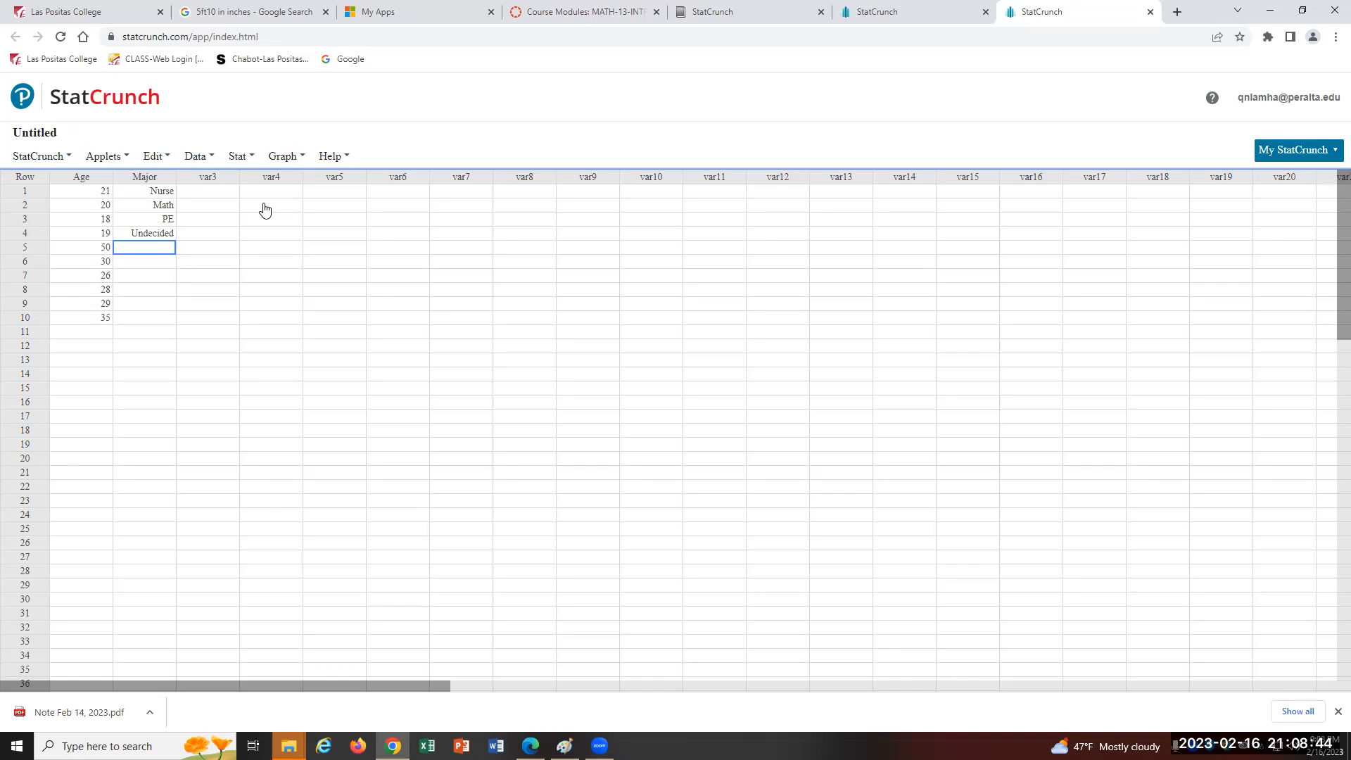
# Enter Nurse, Engineer, CS, CS, Bio and Bio in rows 5 to 10 of the Major column
pyautogui.write('Nurse')
pyautogui.press('Return')
pyautogui.write('Engineer')
pyautogui.press('Return')
pyautogui.write('CS')
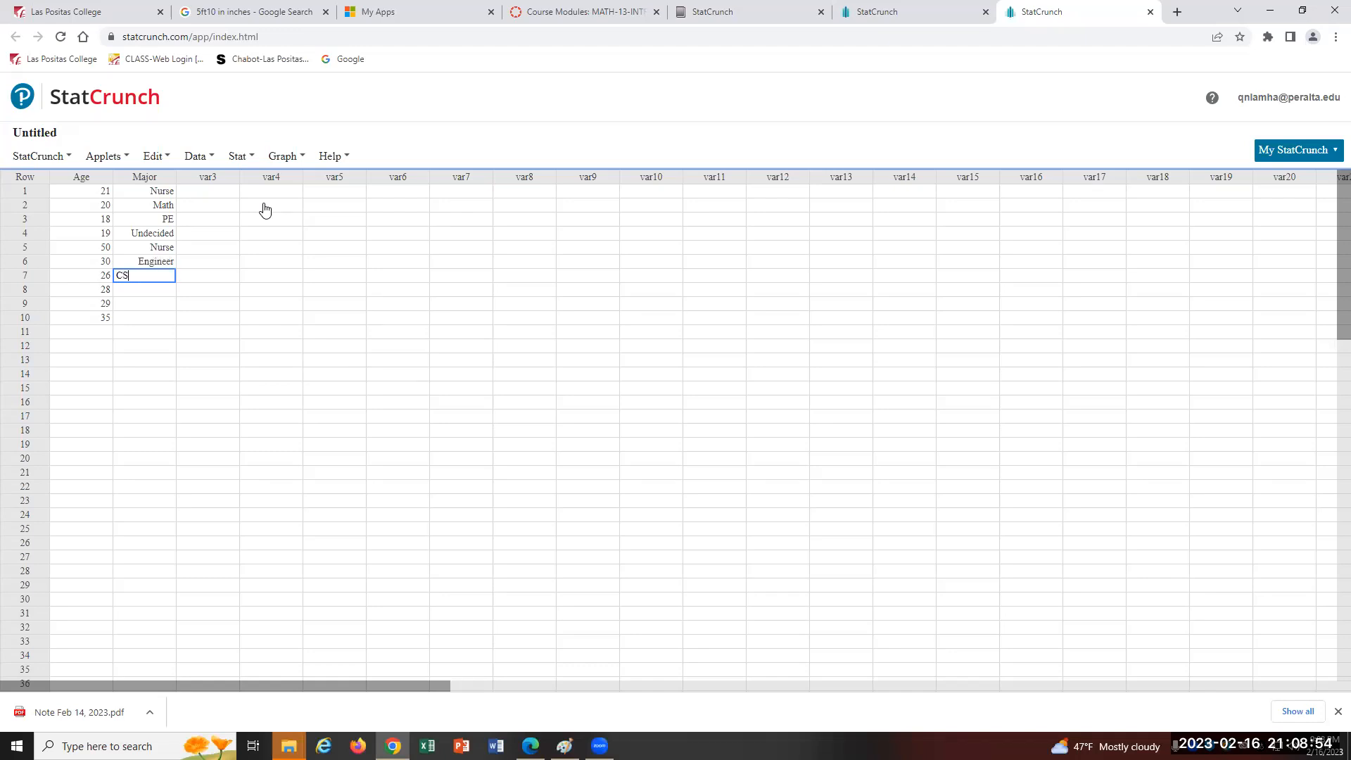
pyautogui.press('Return')
pyautogui.write('CS')
pyautogui.press('Return')
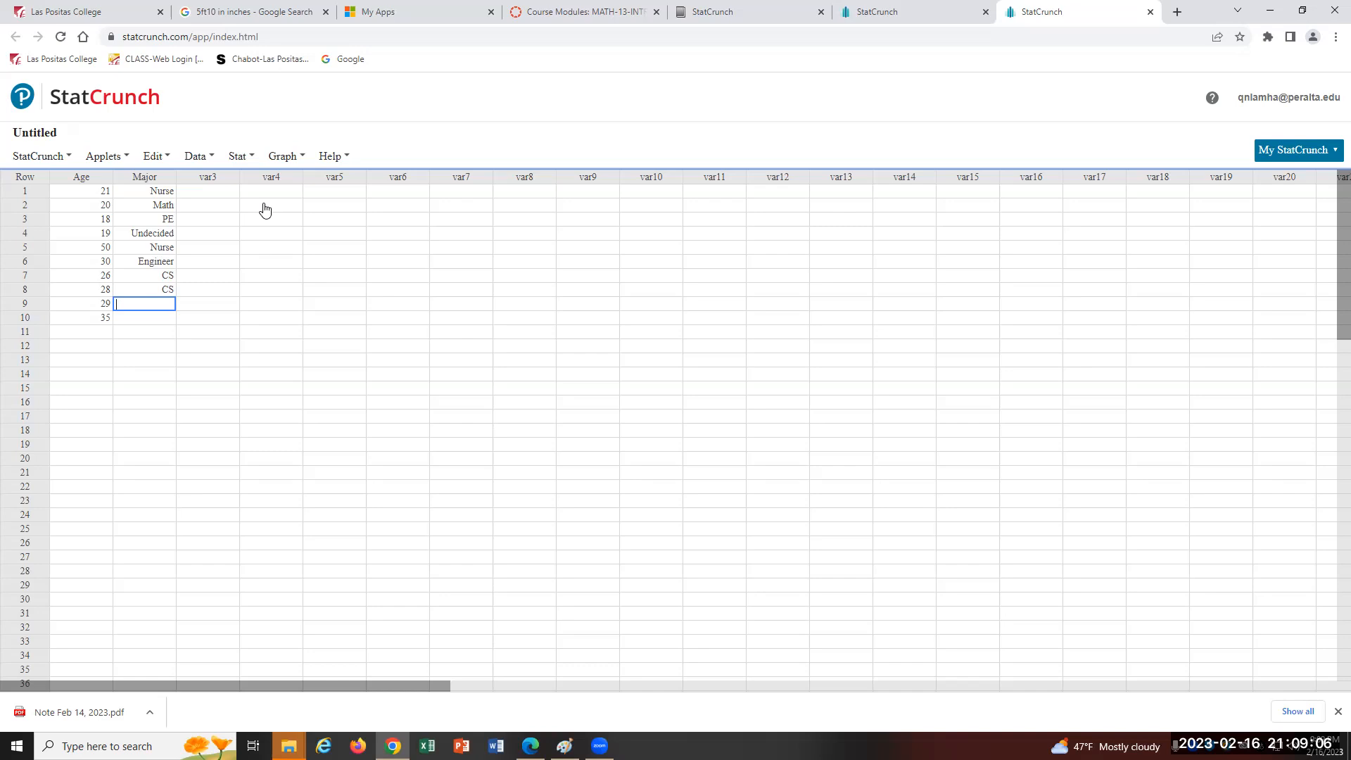
pyautogui.write('Bio')
pyautogui.press('Return')
pyautogui.write('Bi')
pyautogui.click(272, 219)
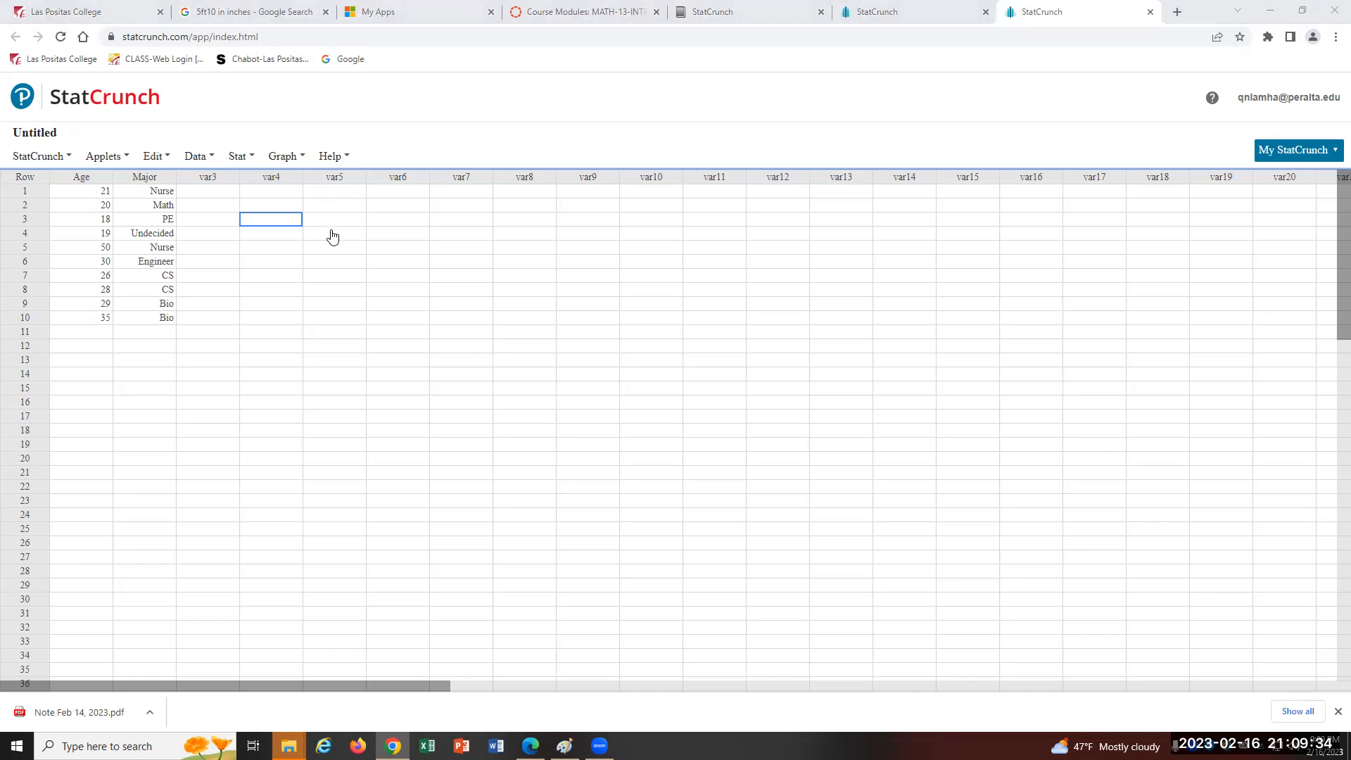
# Start a histogram and select Age as the column to plot
pyautogui.click(295, 160)
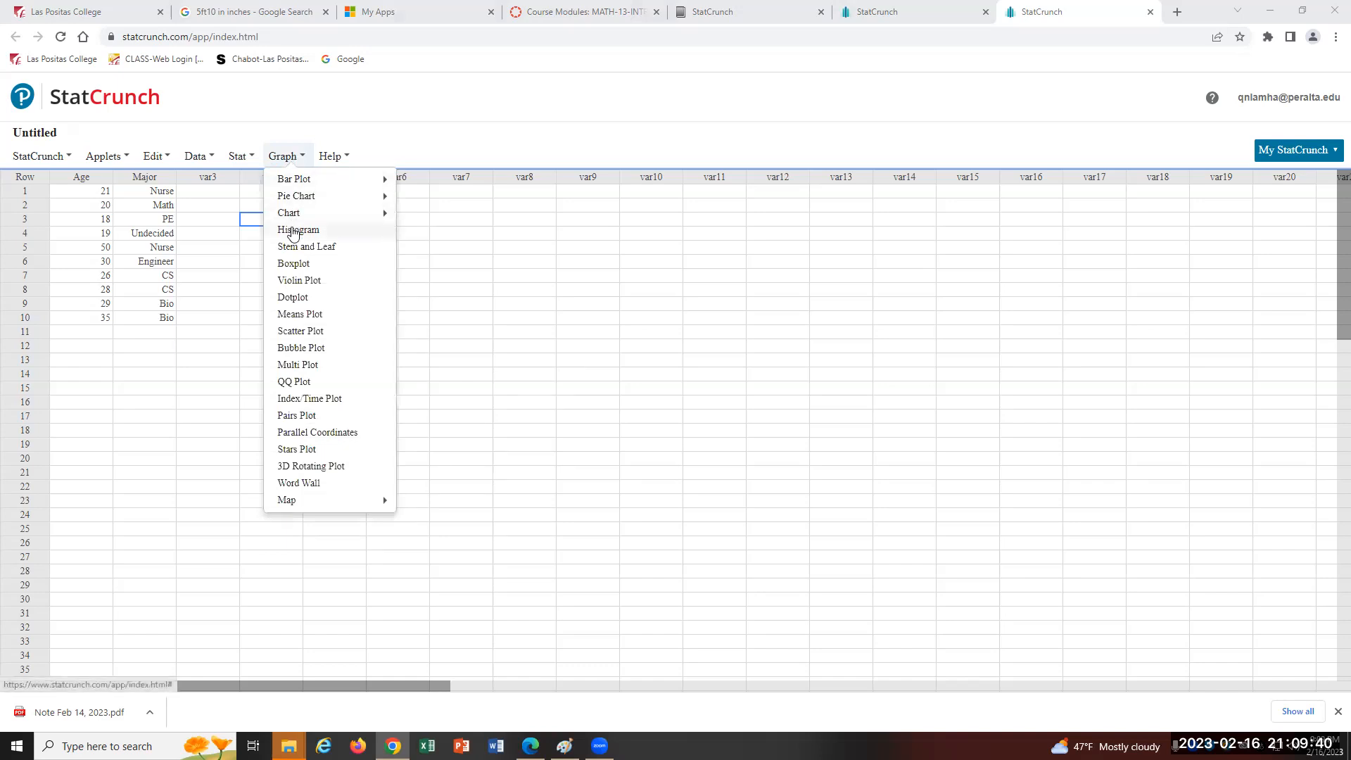
pyautogui.click(294, 230)
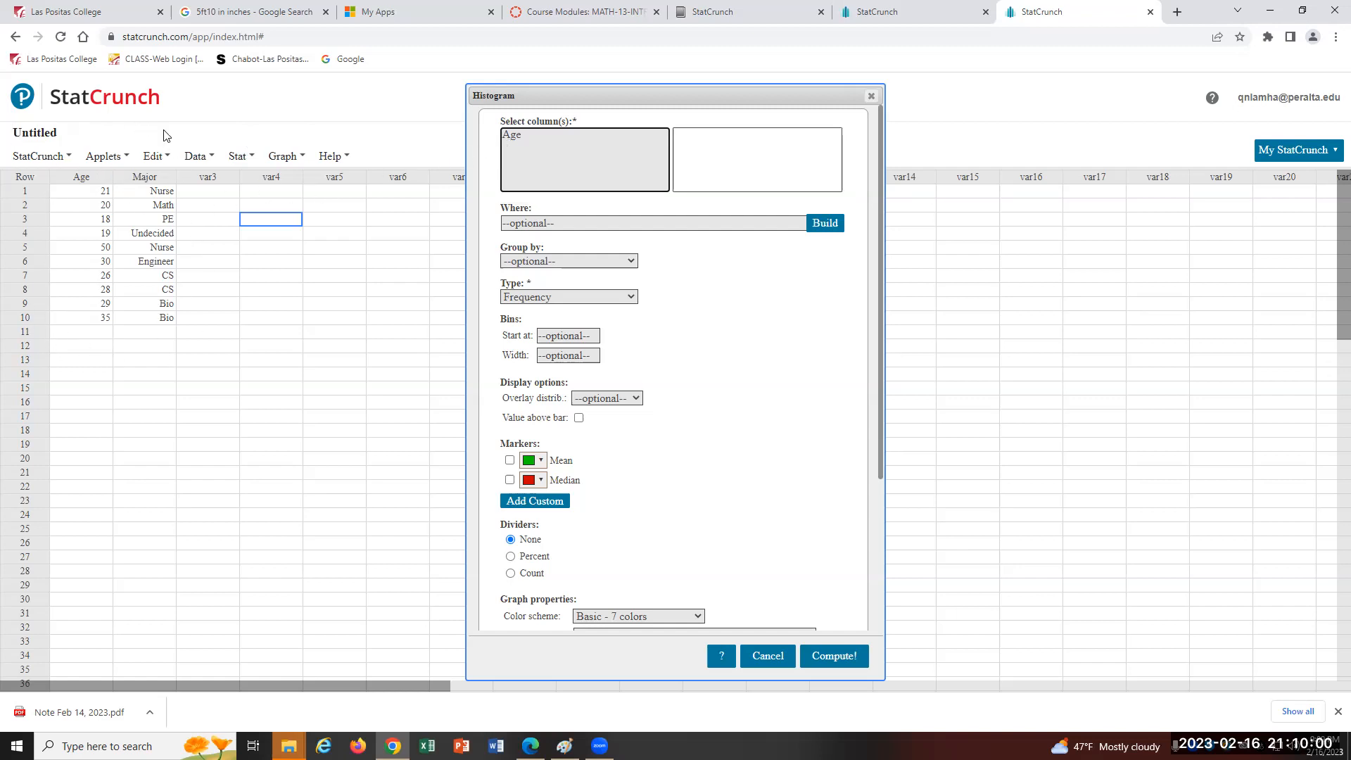
pyautogui.click(84, 155)
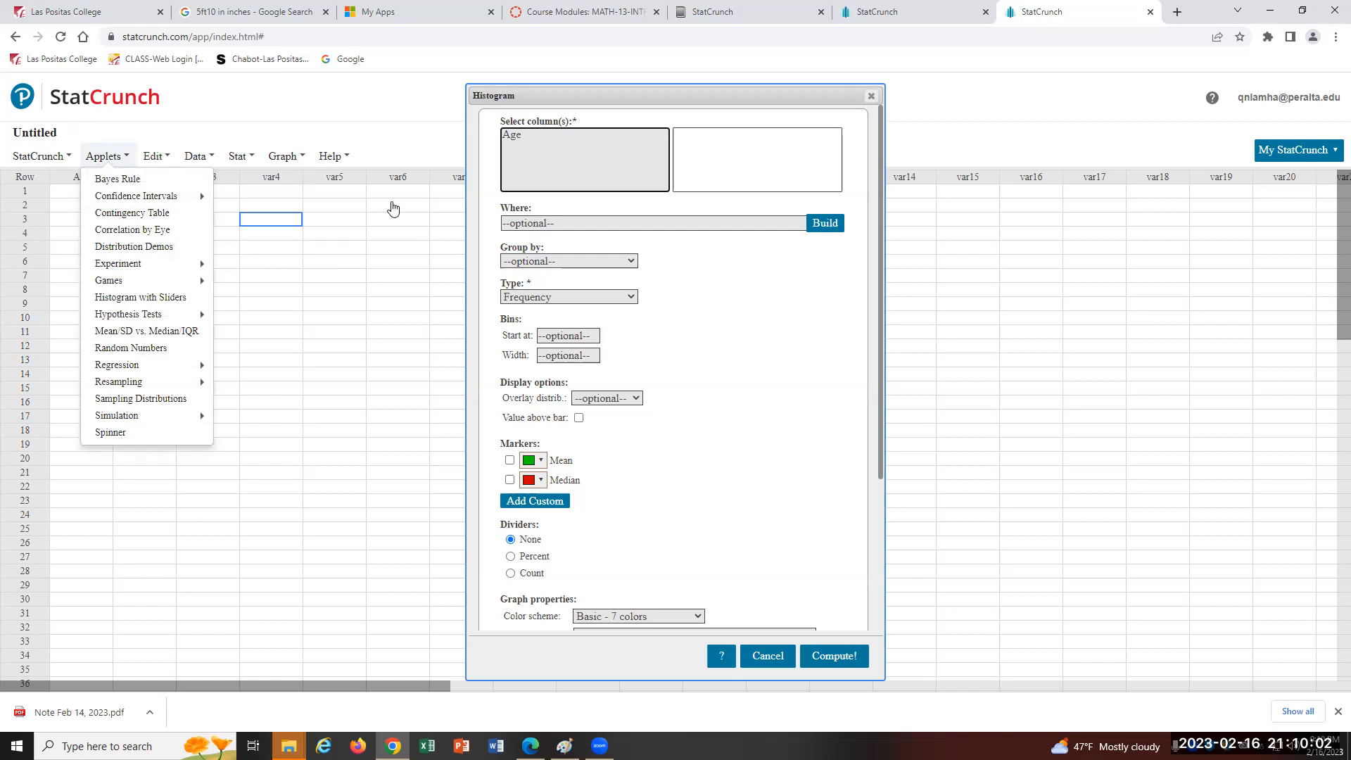
pyautogui.click(63, 206)
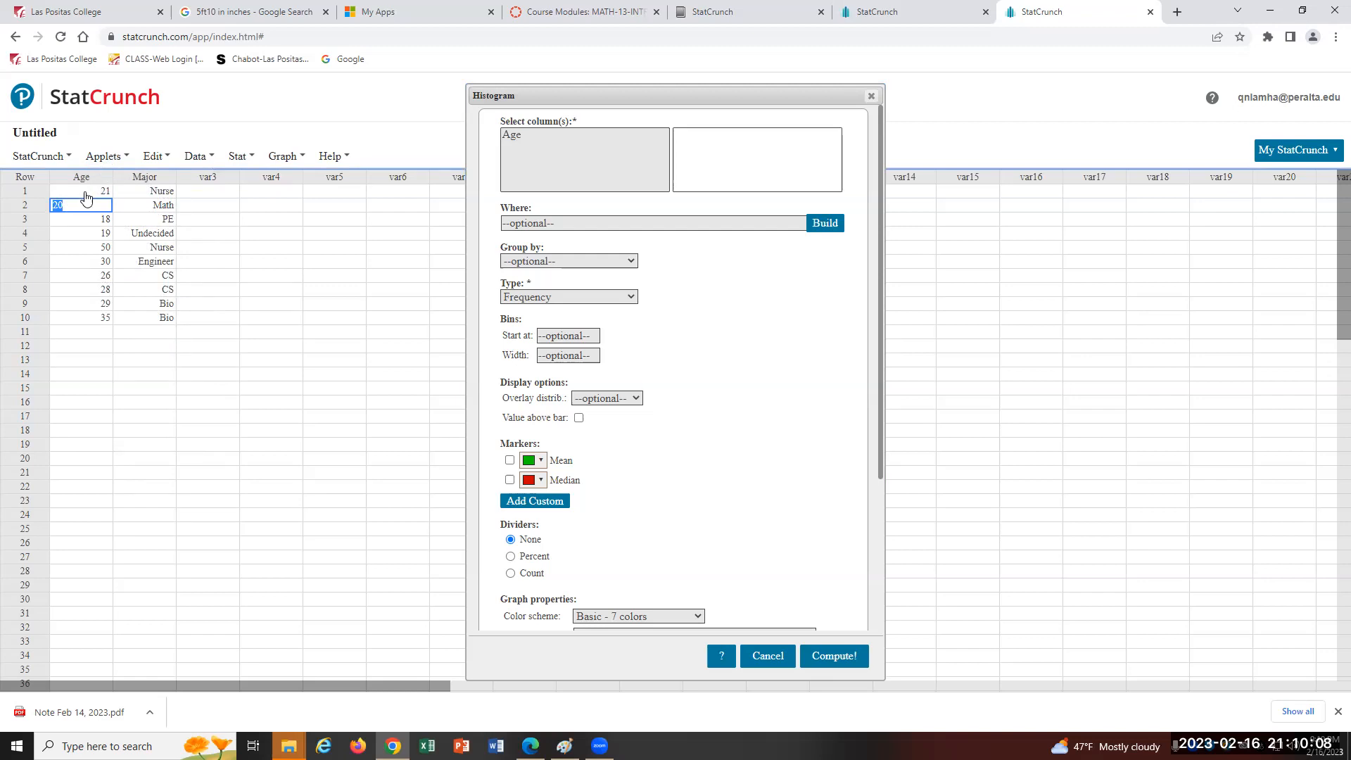
pyautogui.click(519, 135)
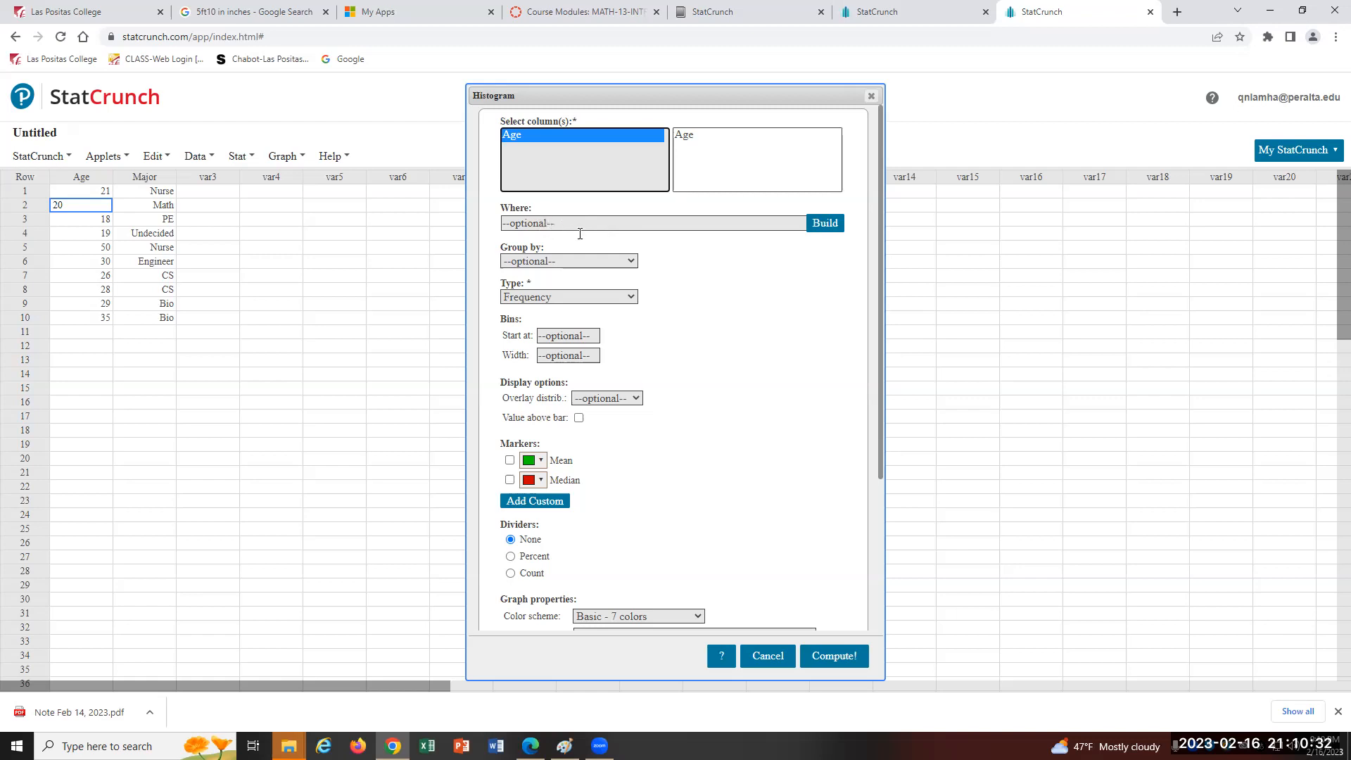
# Review the histogram's grouping choices and leave the grouping unset
pyautogui.click(575, 263)
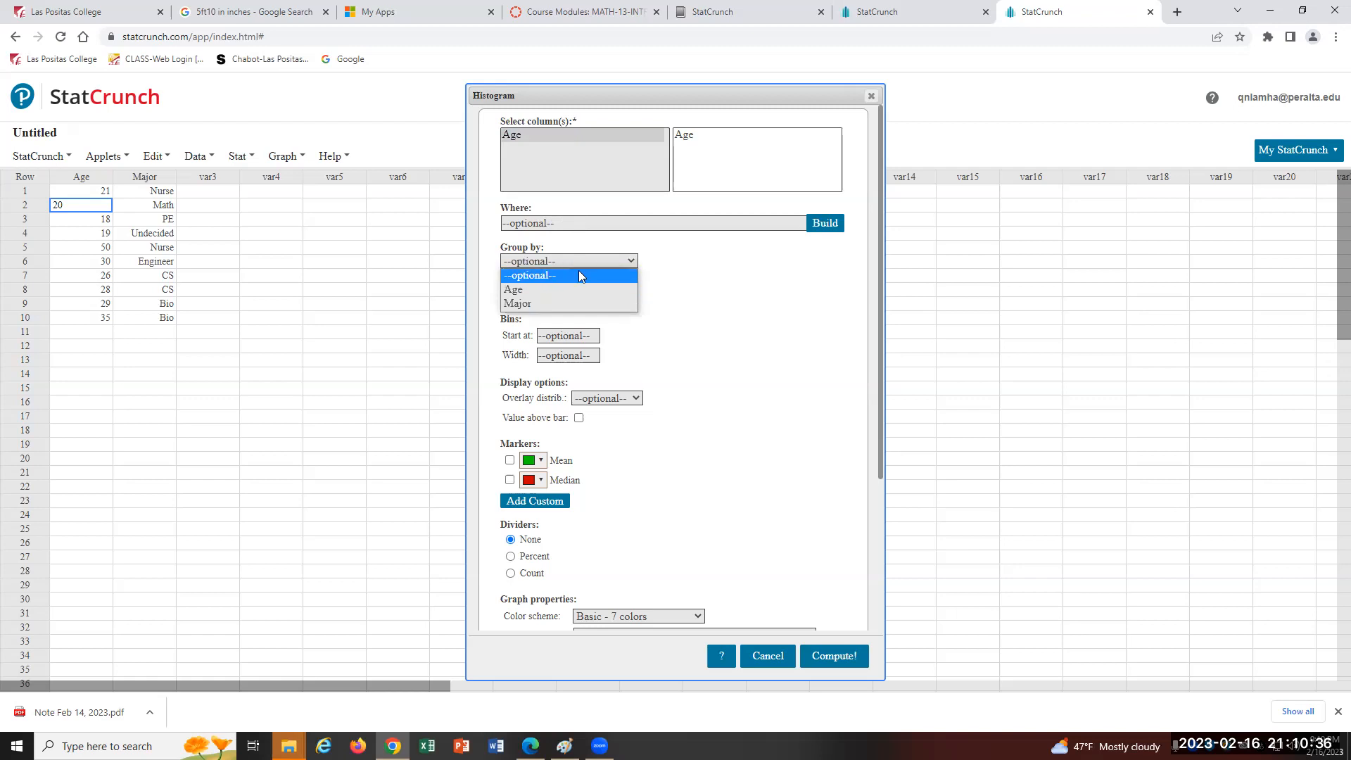
pyautogui.click(579, 273)
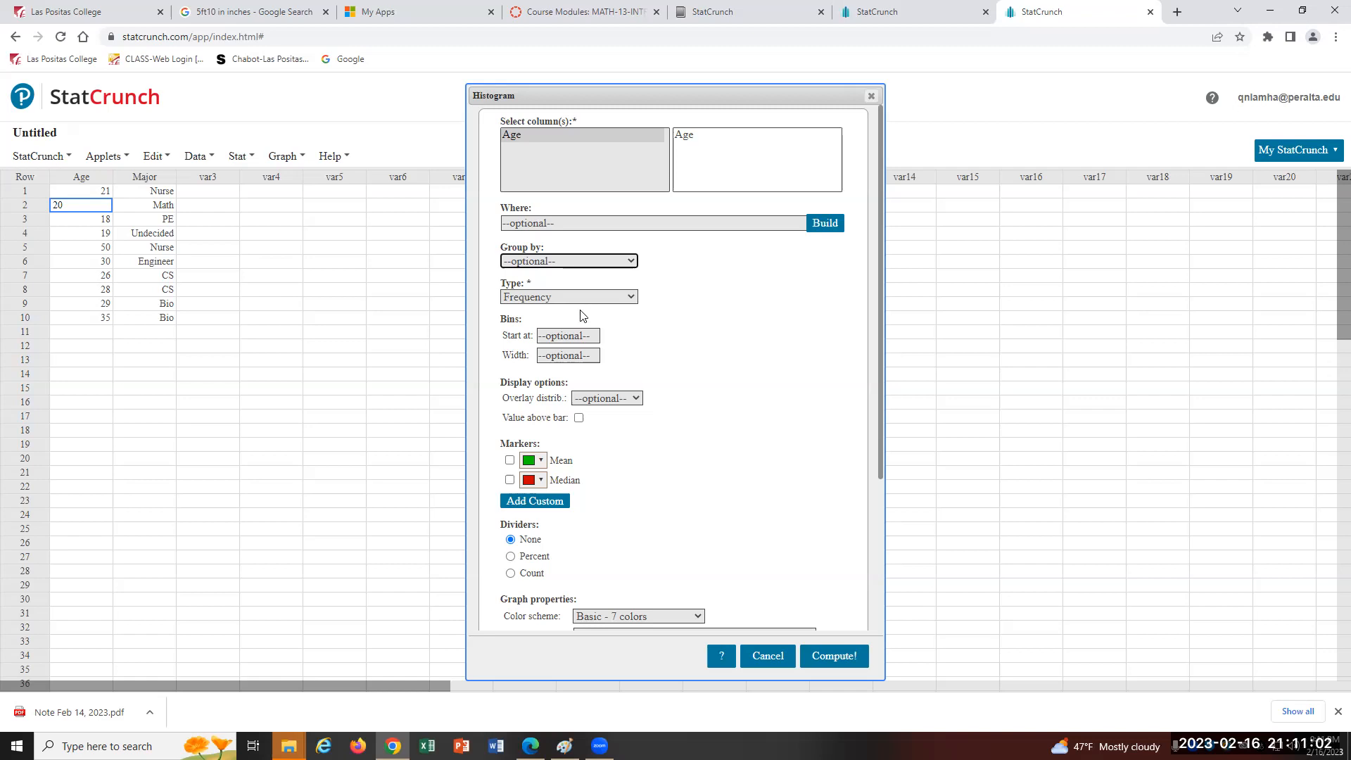
pyautogui.click(580, 338)
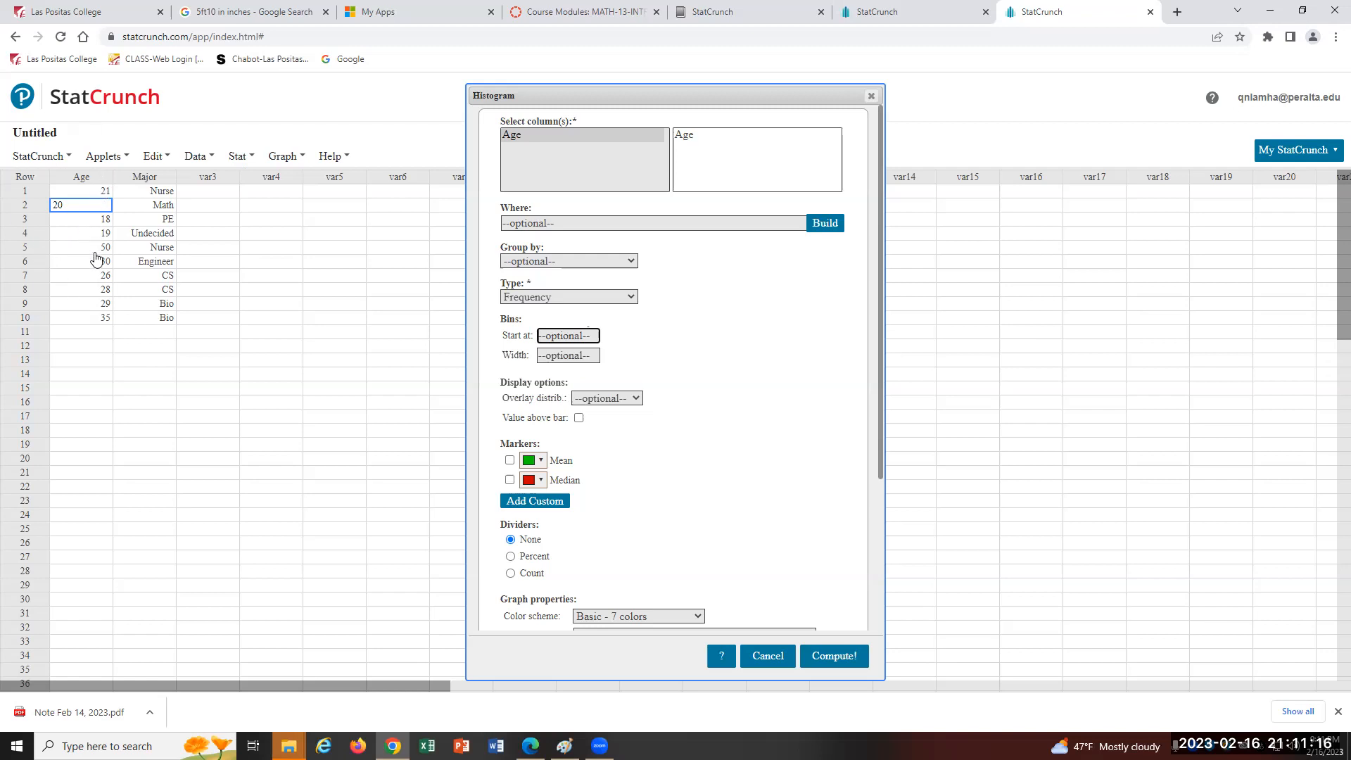
# Sort the data table in ascending order by the Age column
pyautogui.click(106, 179)
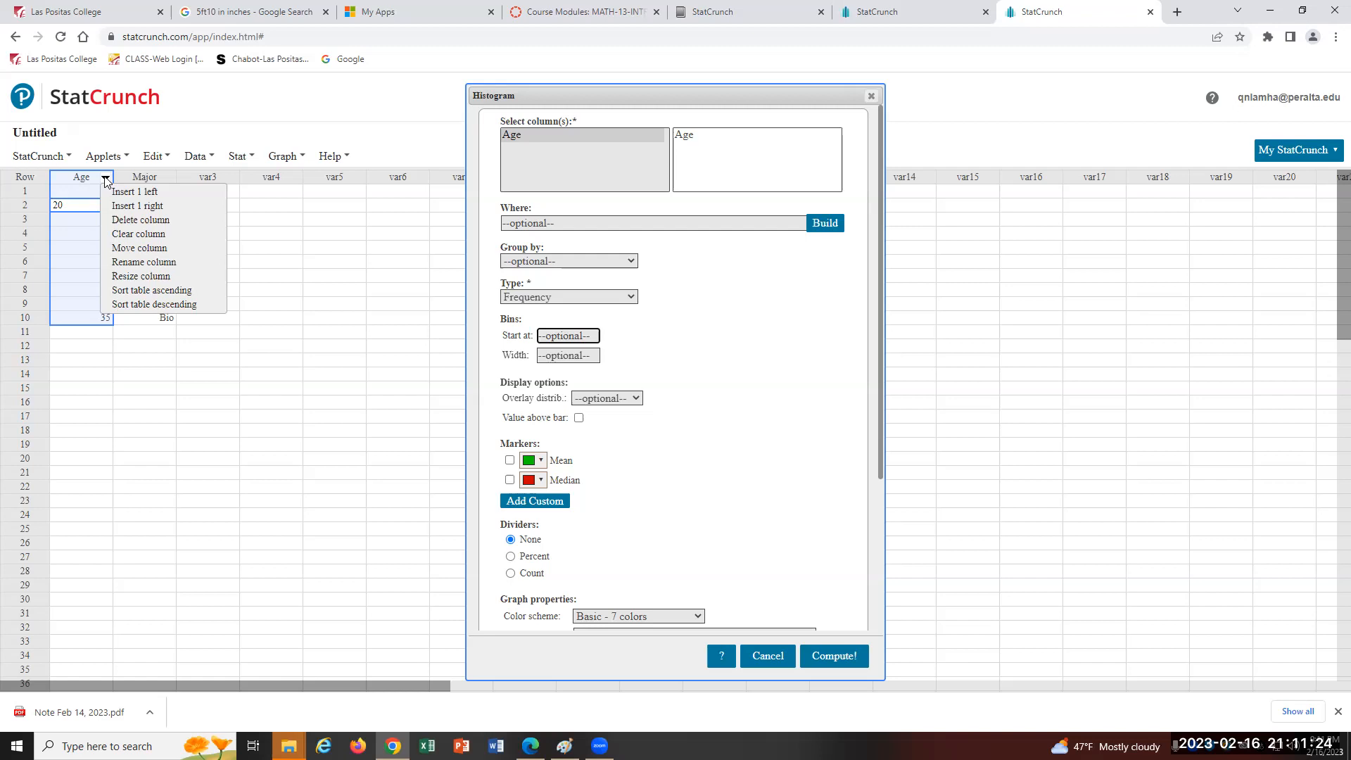
pyautogui.click(132, 291)
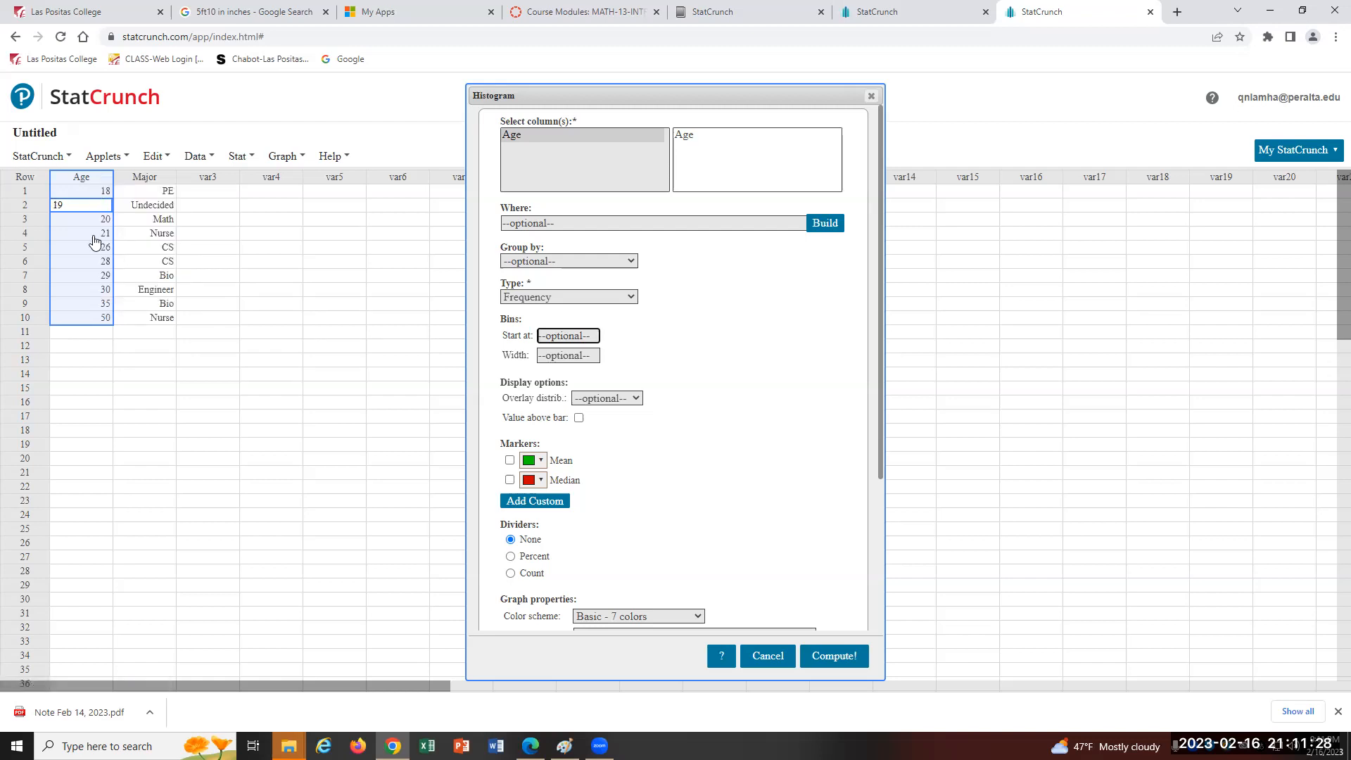
pyautogui.click(95, 193)
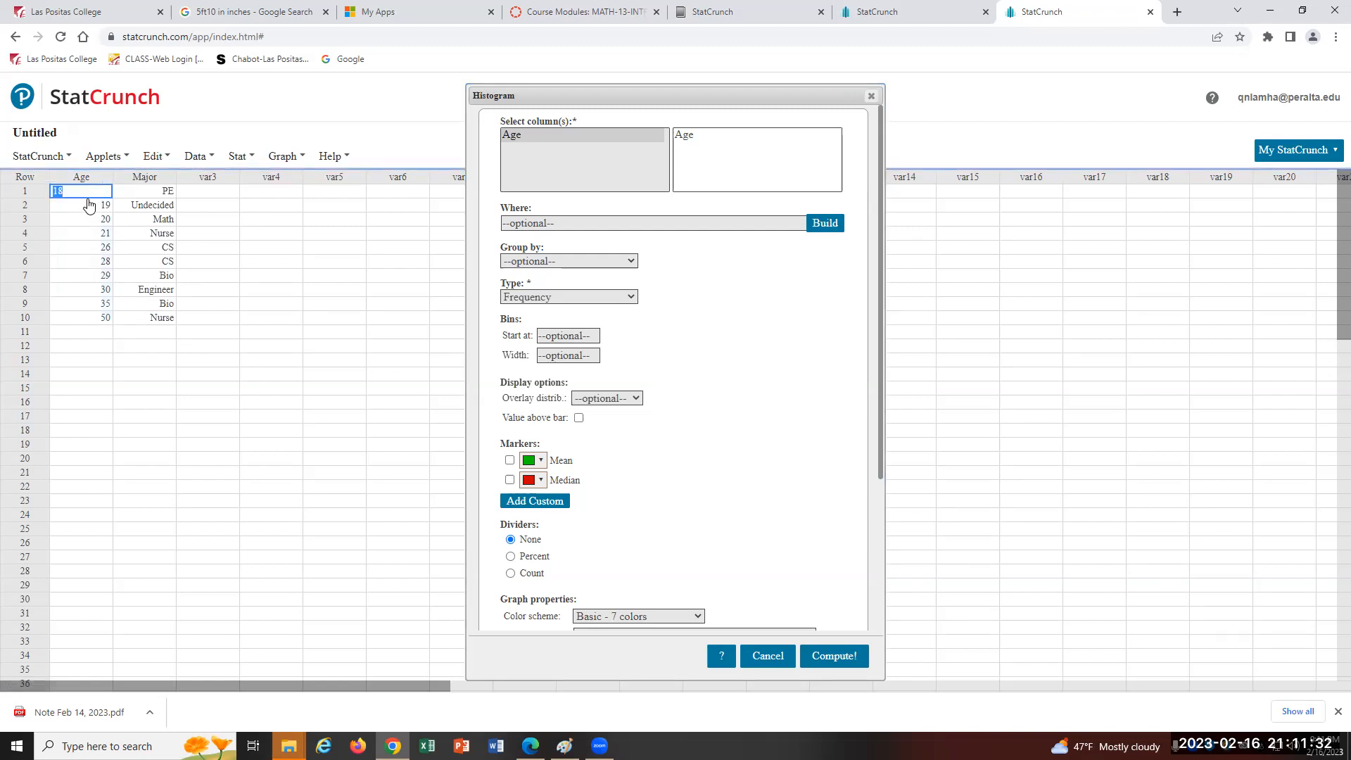
# Set the histogram bins to start at 18 with a width of 3
pyautogui.click(567, 336)
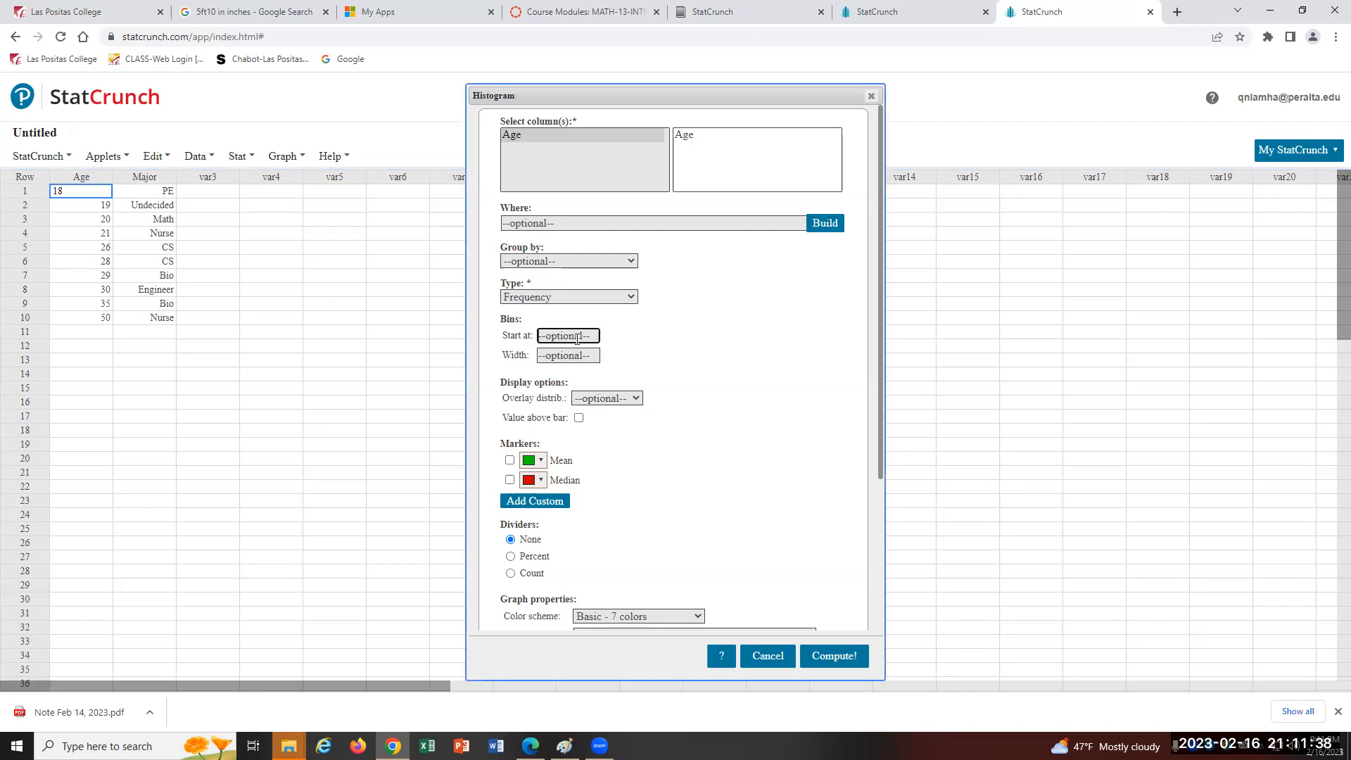
pyautogui.write('18')
pyautogui.click(567, 355)
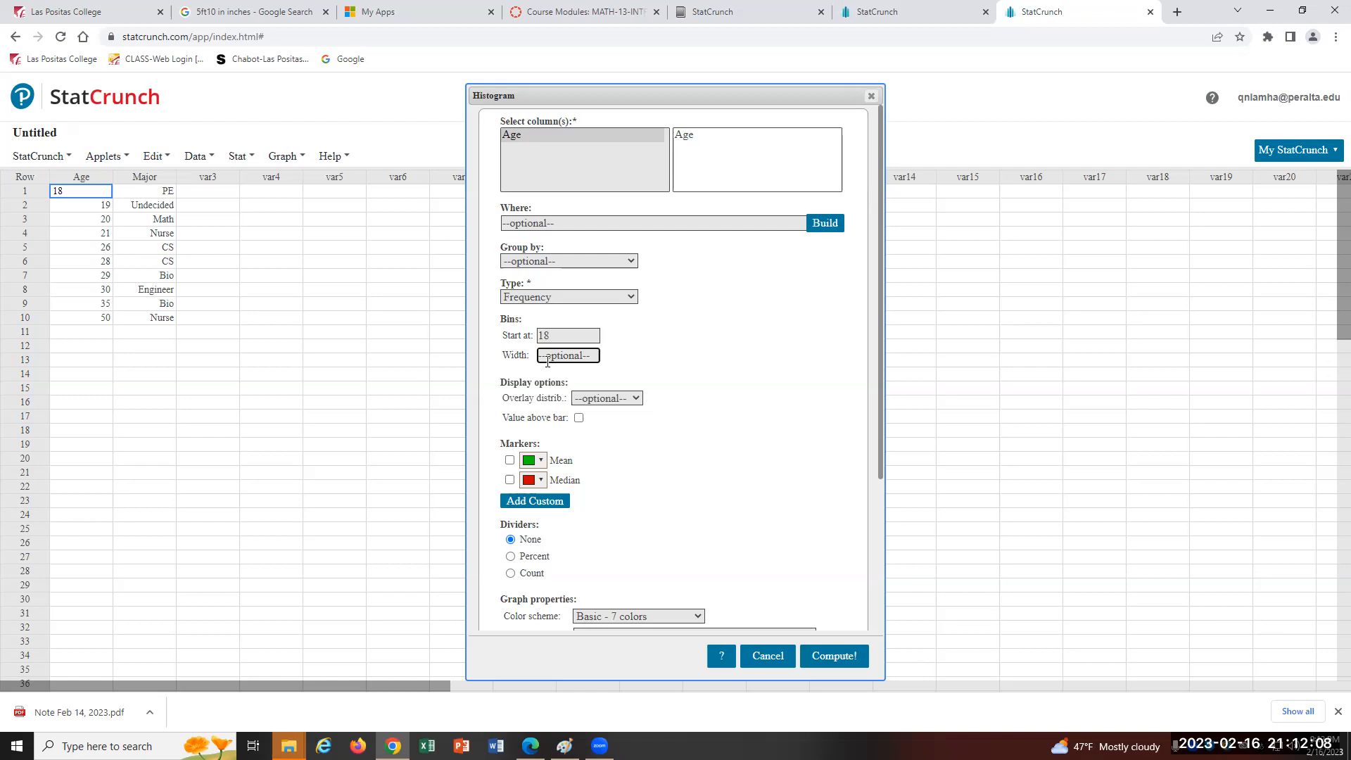
pyautogui.write('3')
# Show the value above each histogram bar and add markers for the mean and the median
pyautogui.click(578, 418)
pyautogui.scroll(-1, 633, 463)
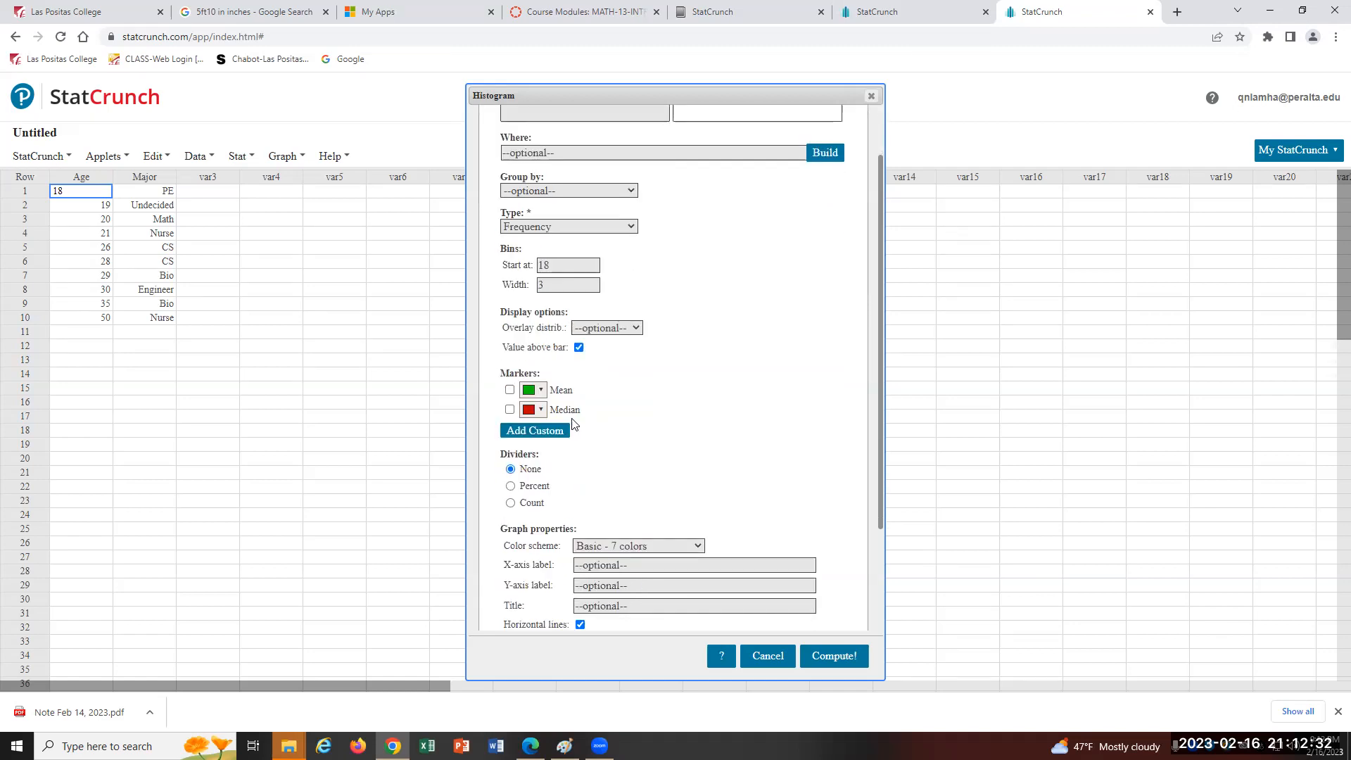
pyautogui.click(510, 391)
pyautogui.click(509, 410)
# Label the histogram's X-axis Age and its Y-axis Frequency
pyautogui.scroll(-2, 637, 448)
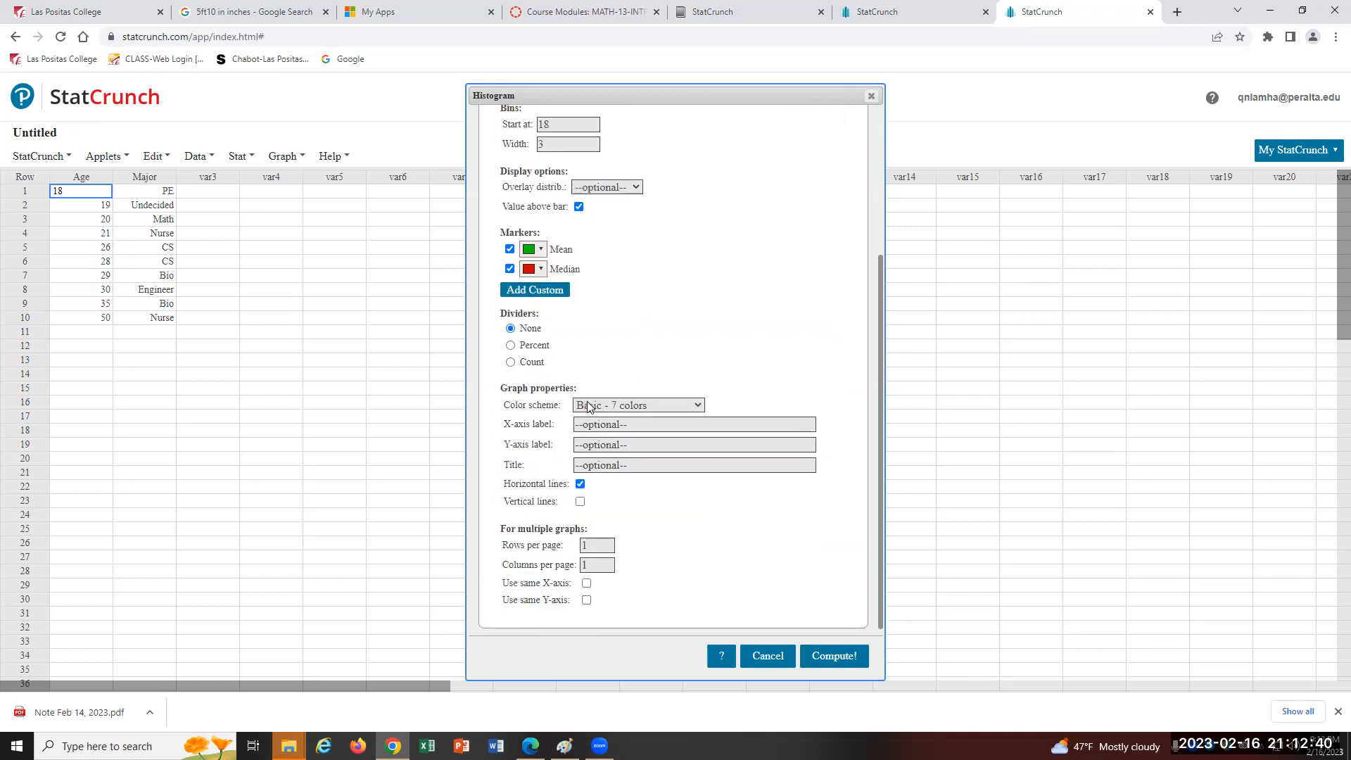
pyautogui.click(614, 424)
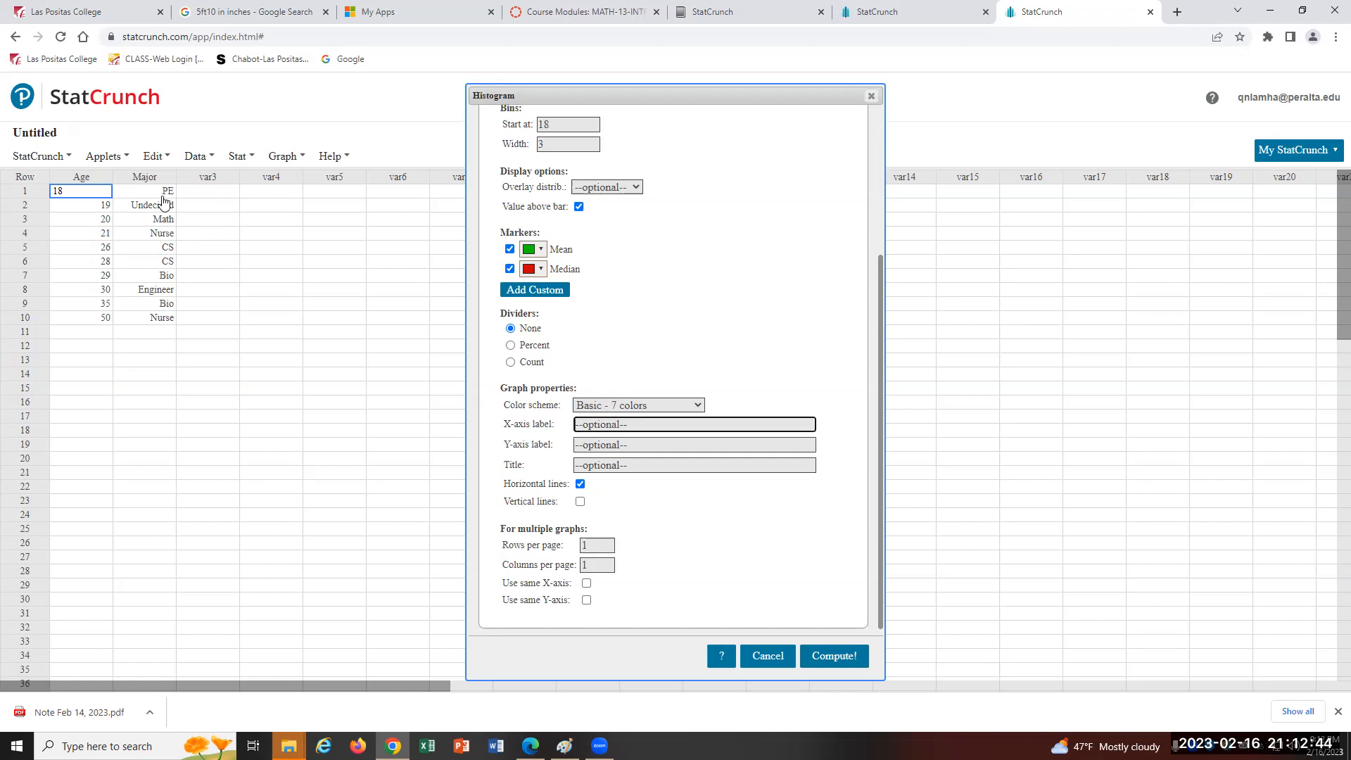
pyautogui.write('Age')
pyautogui.click(629, 444)
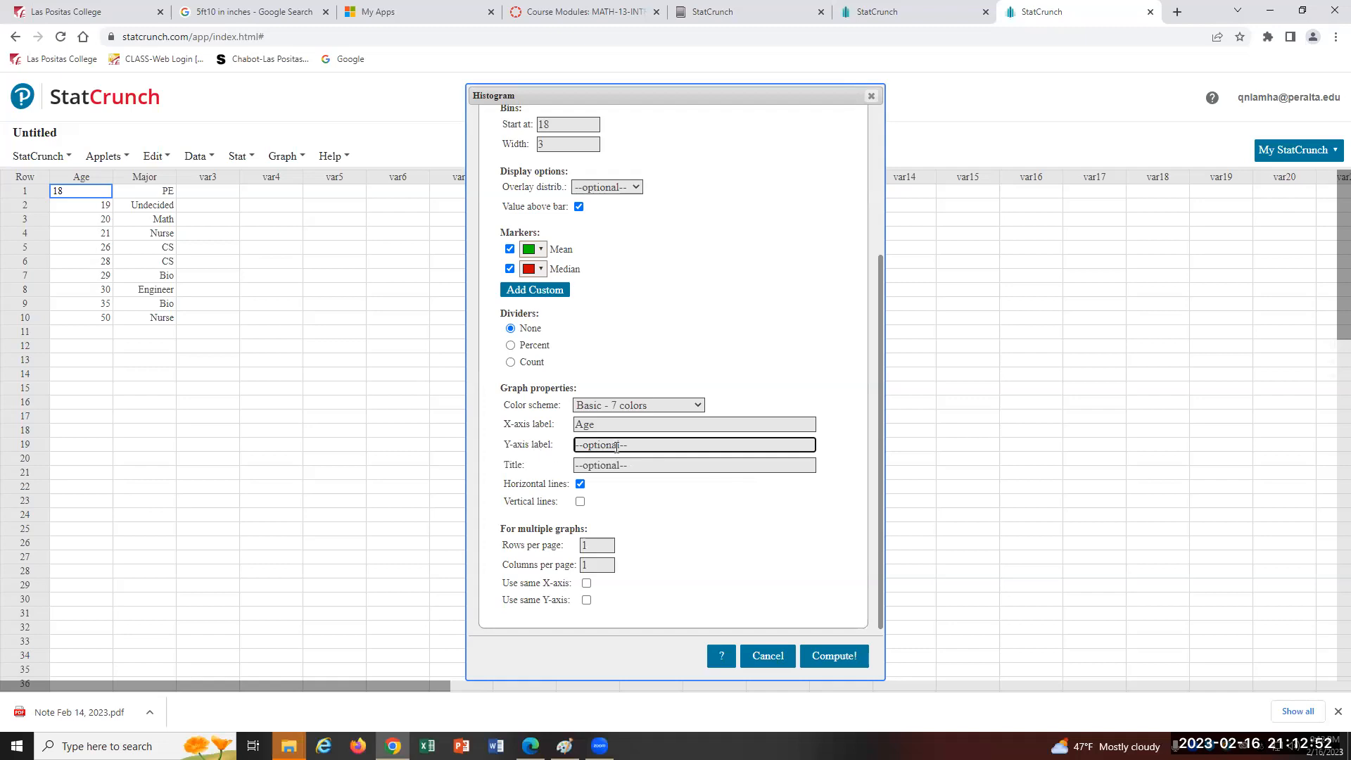
pyautogui.write('Freqy')
# Give the histogram the title "Histogram of student age in Mr2 Class"
pyautogui.click(639, 471)
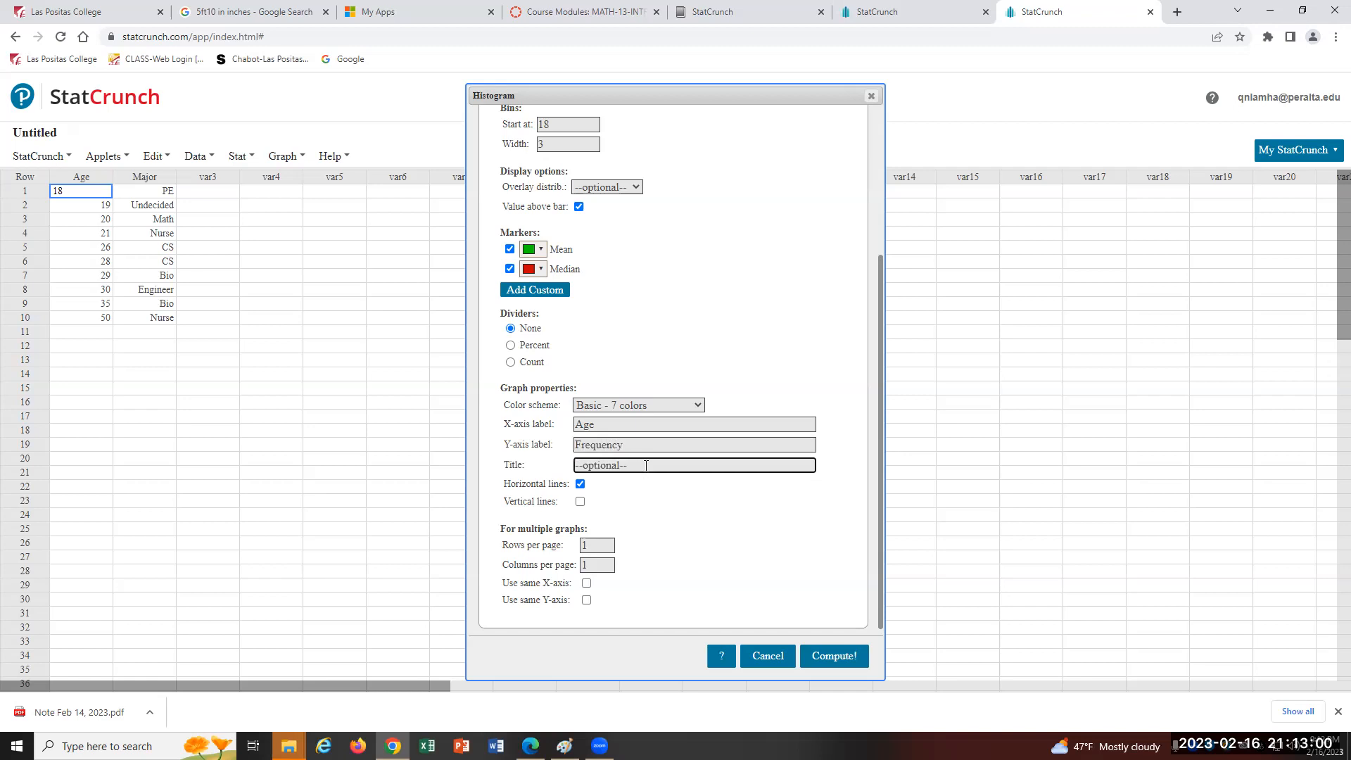
pyautogui.write('Histogram of student age in Mr2 Clsas')
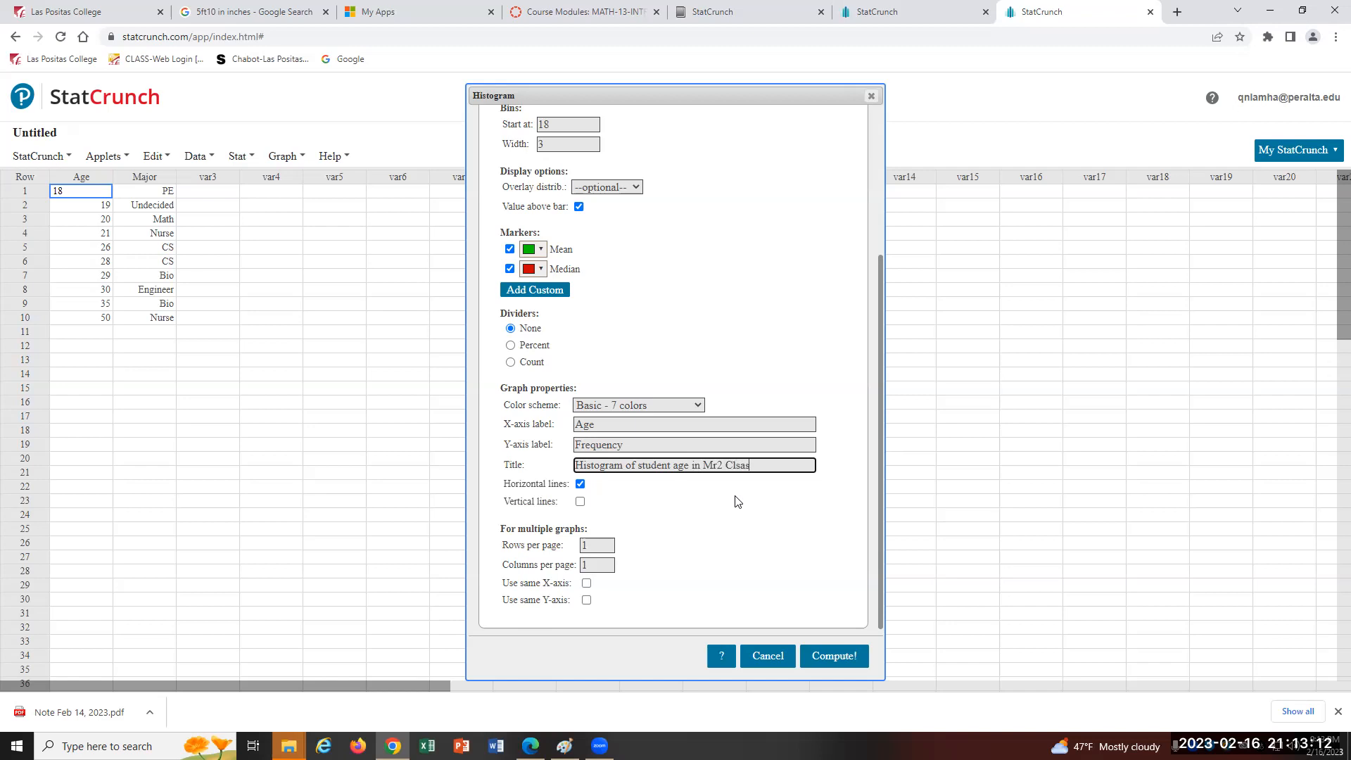
pyautogui.press('BackSpace')
pyautogui.press('BackSpace')
pyautogui.press('BackSpace')
pyautogui.write('ass')
pyautogui.scroll(-1, 702, 534)
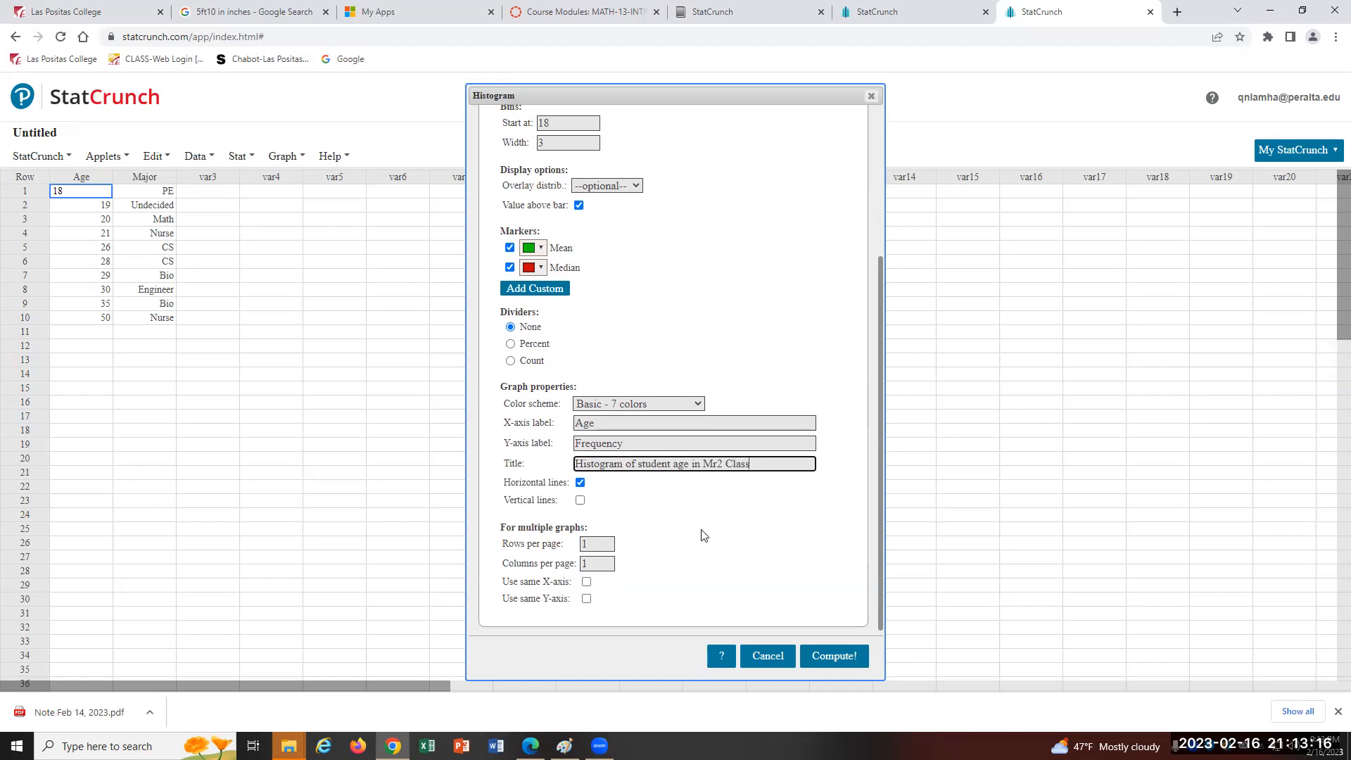
# Compute the histogram and move its window over the empty columns, well clear of the Age and Major data
pyautogui.click(841, 657)
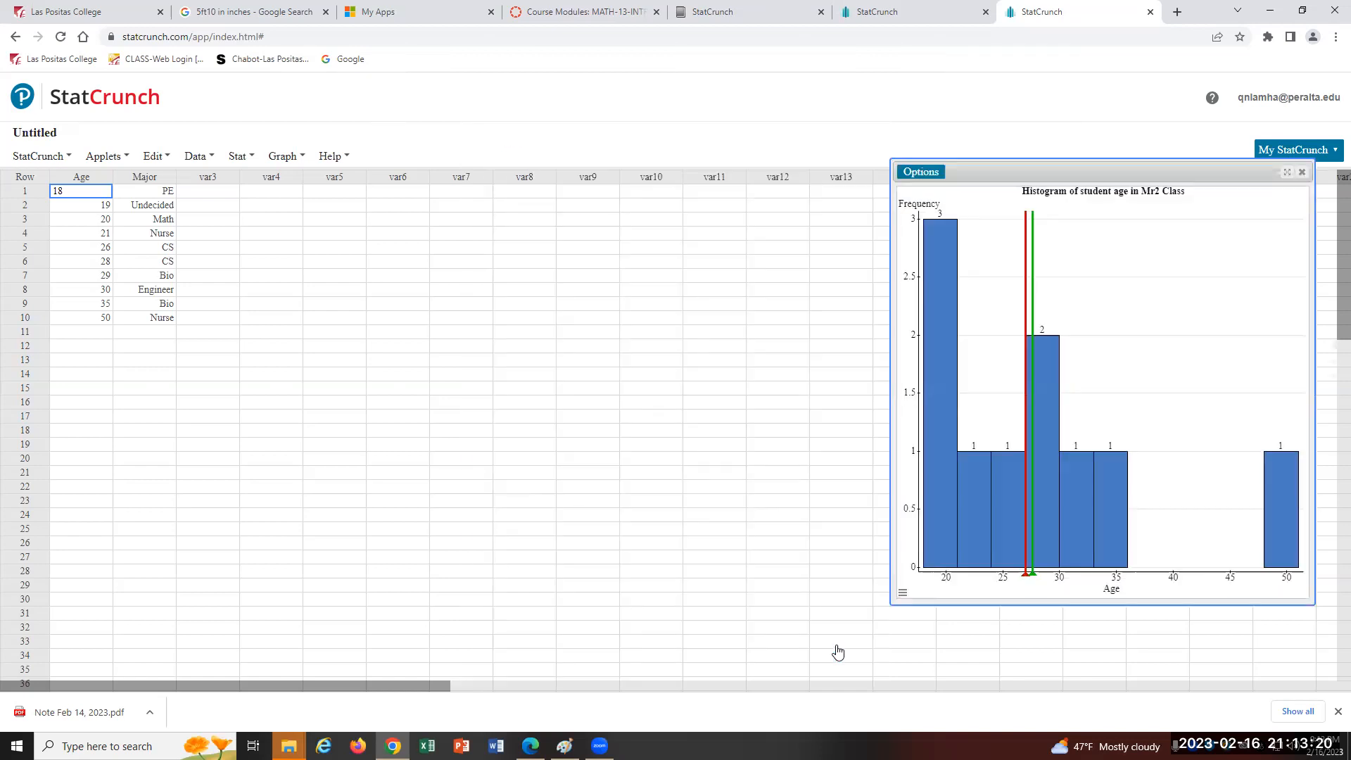
pyautogui.moveTo(1088, 173); pyautogui.dragTo(459, 216)
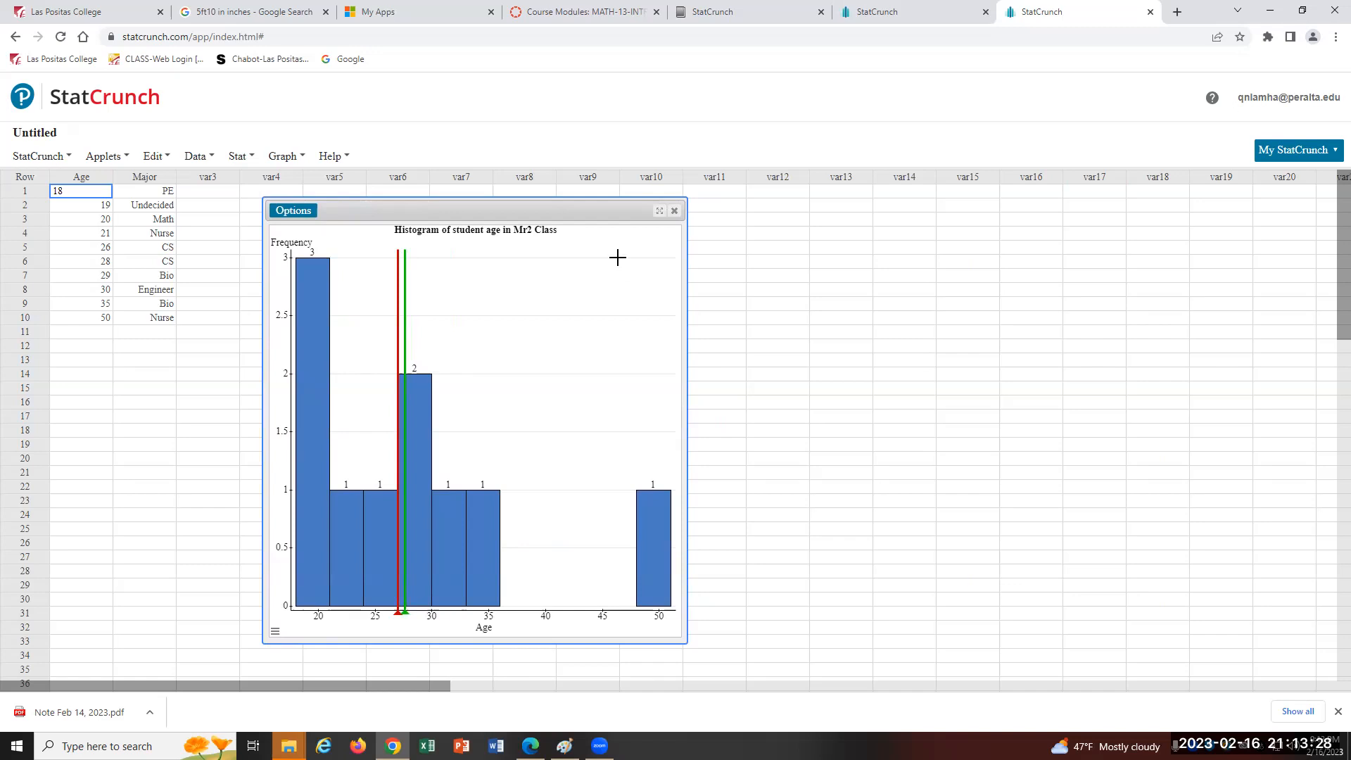
pyautogui.moveTo(535, 218); pyautogui.dragTo(1210, 215)
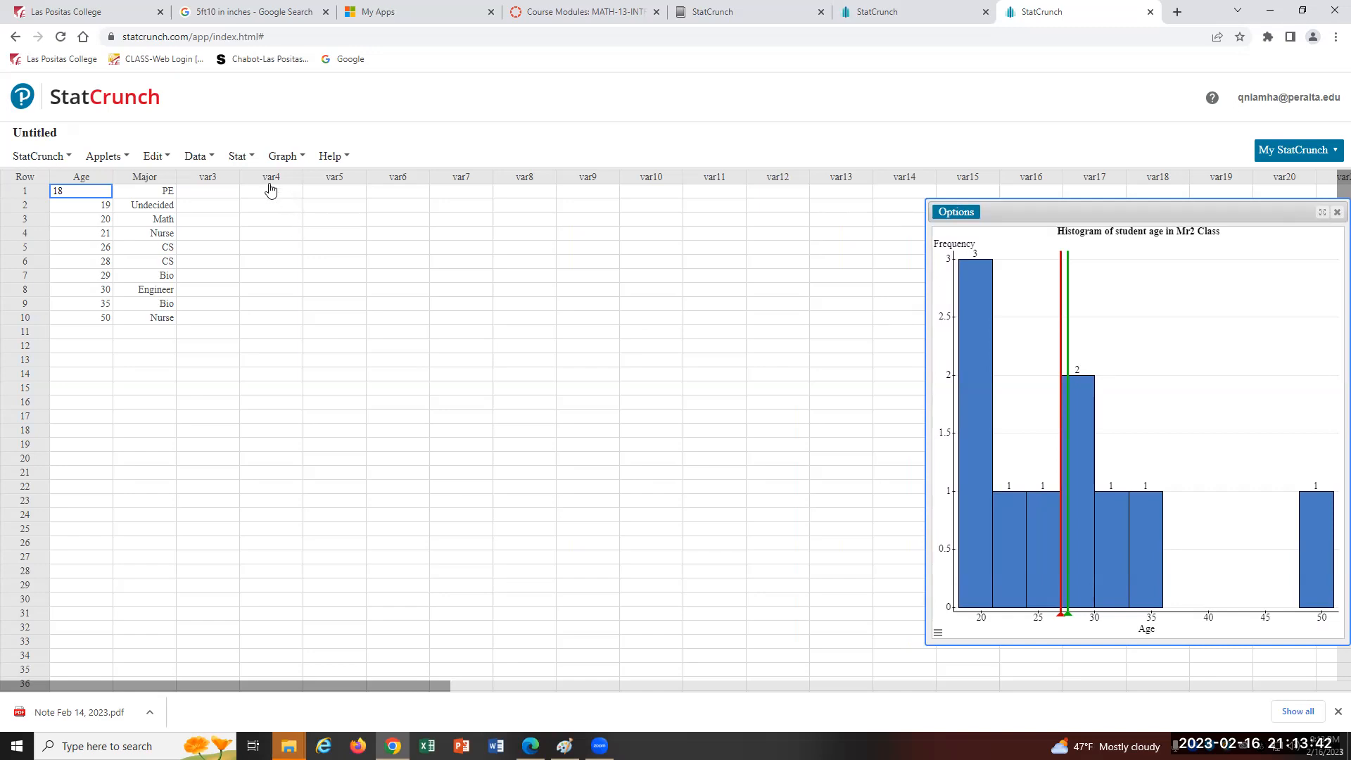
# Start a pie chart with data and select Major as the column to plot
pyautogui.moveTo(293, 158)
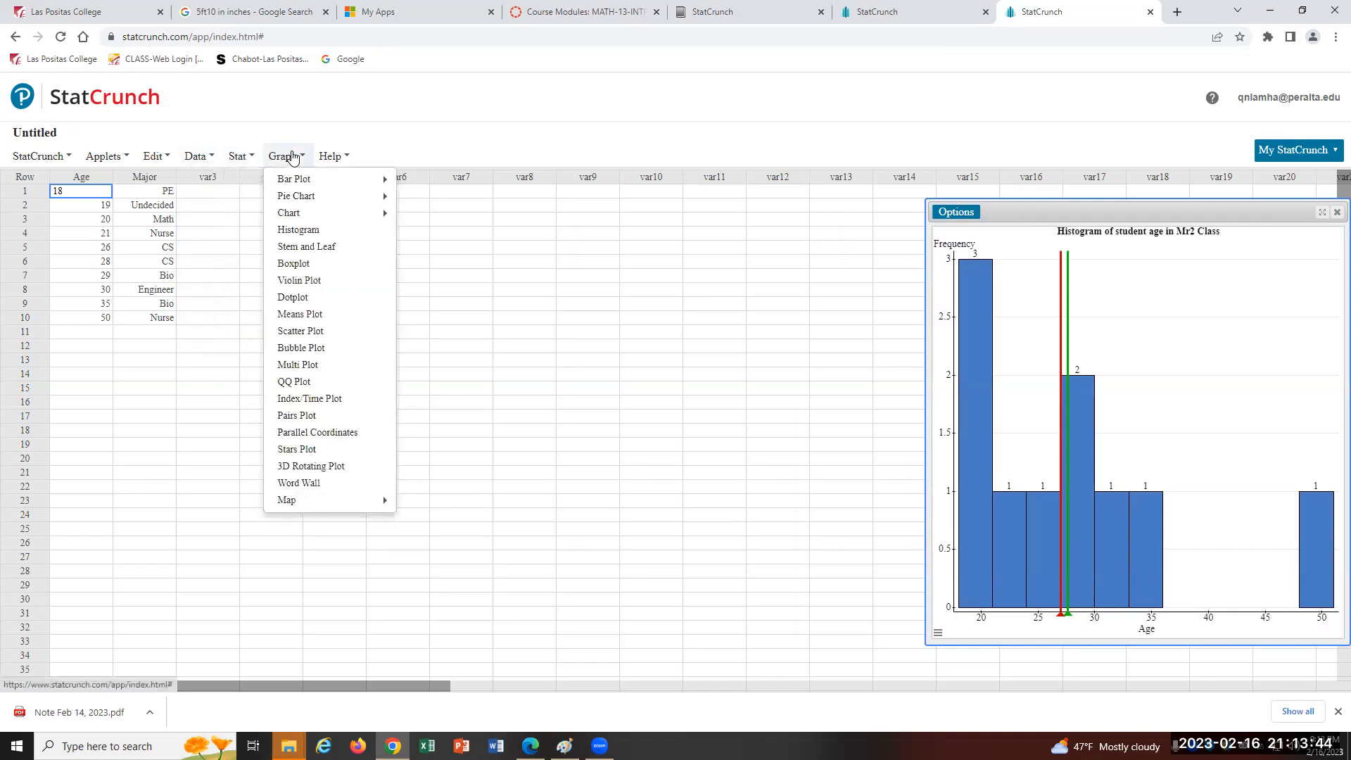
pyautogui.moveTo(299, 197)
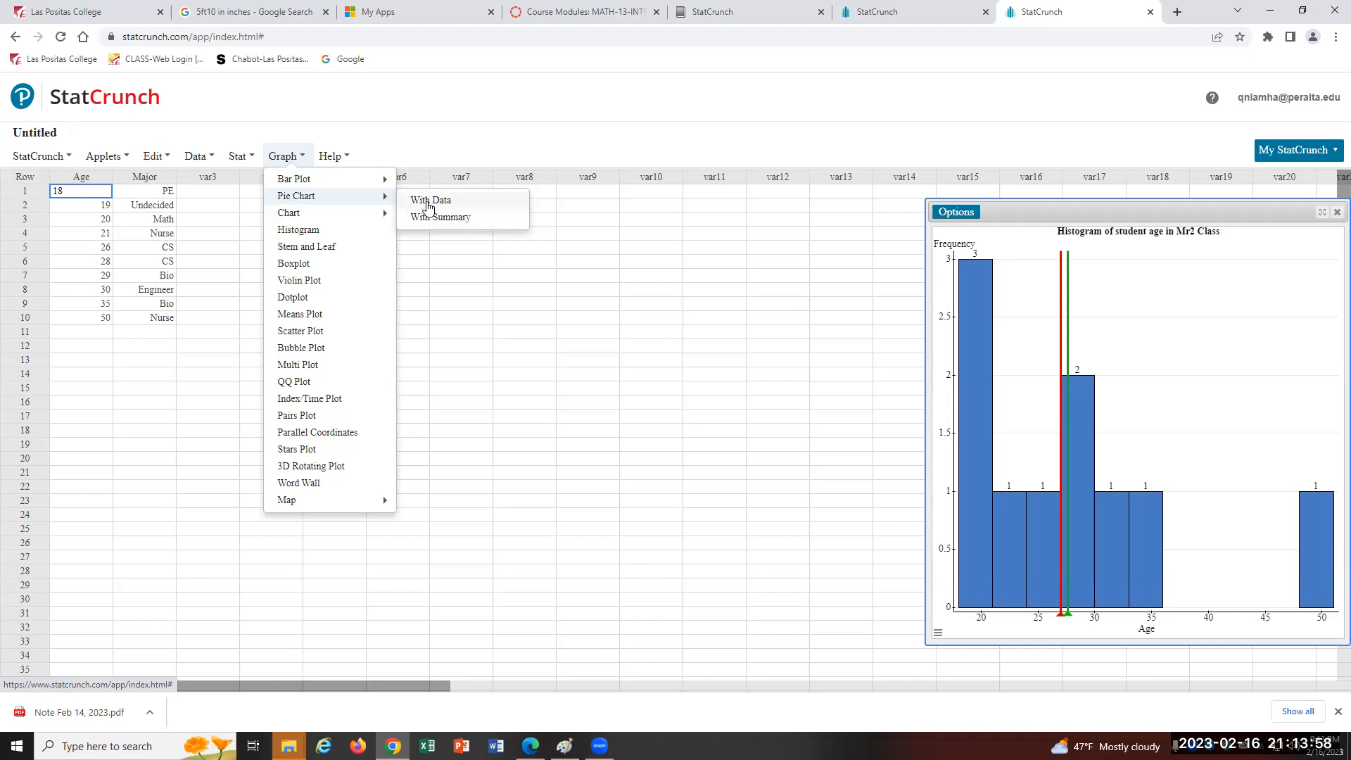
pyautogui.click(428, 200)
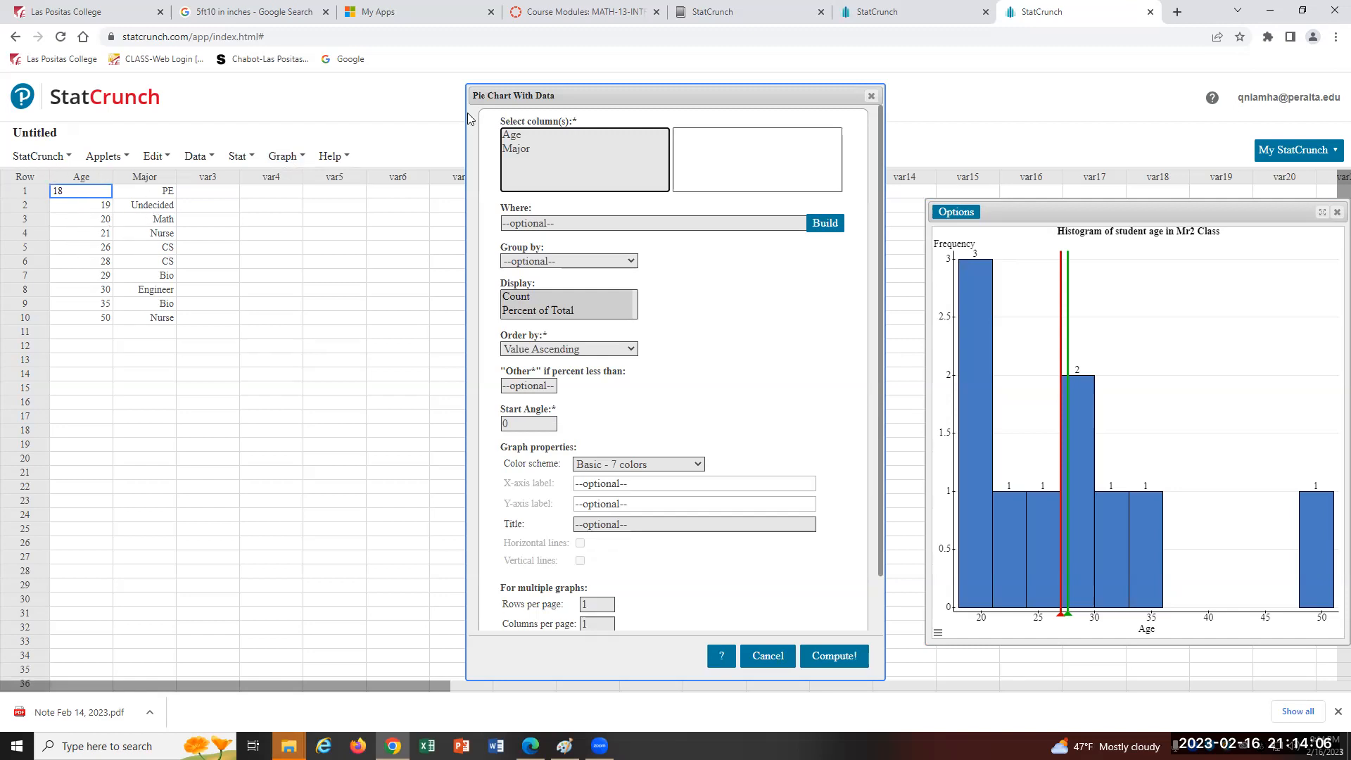
pyautogui.click(518, 150)
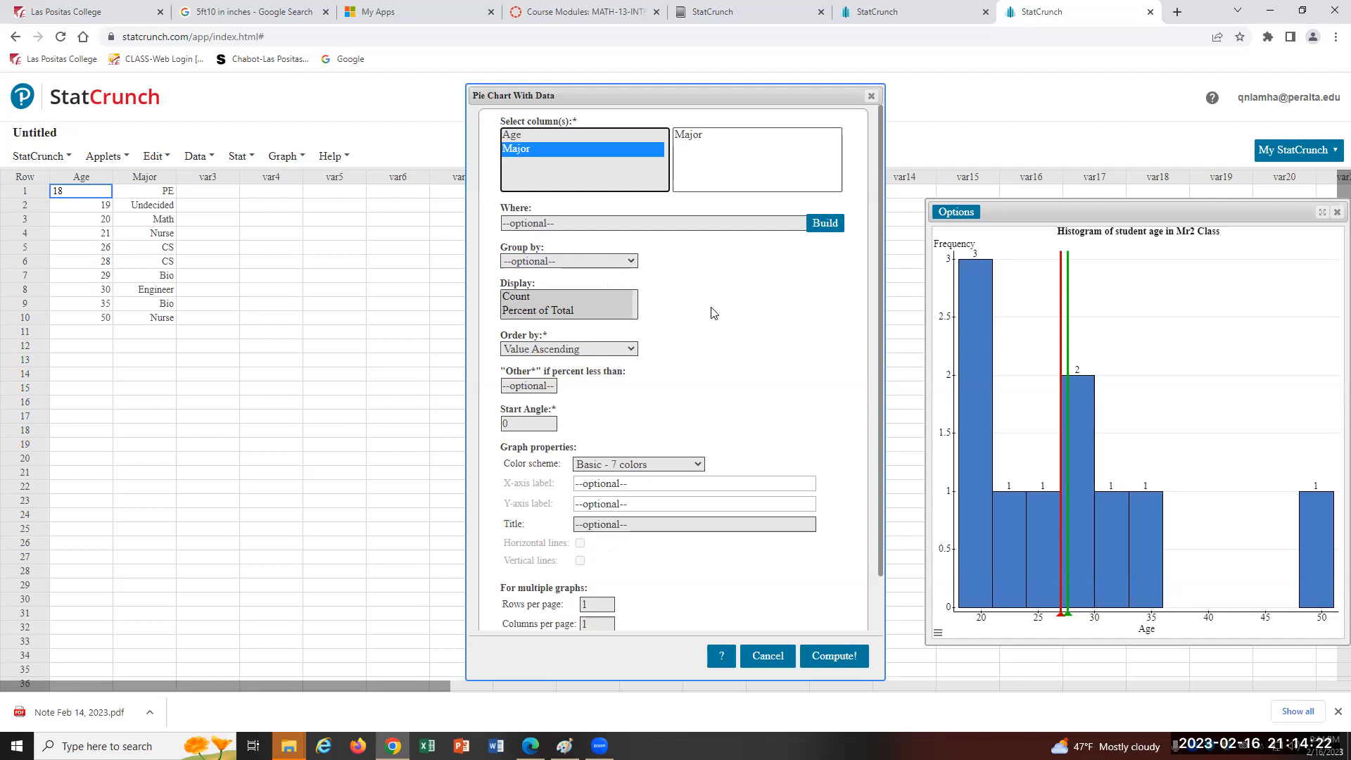
# Display only the percent of total on the pie chart and keep the order as Value Ascending
pyautogui.click(523, 298)
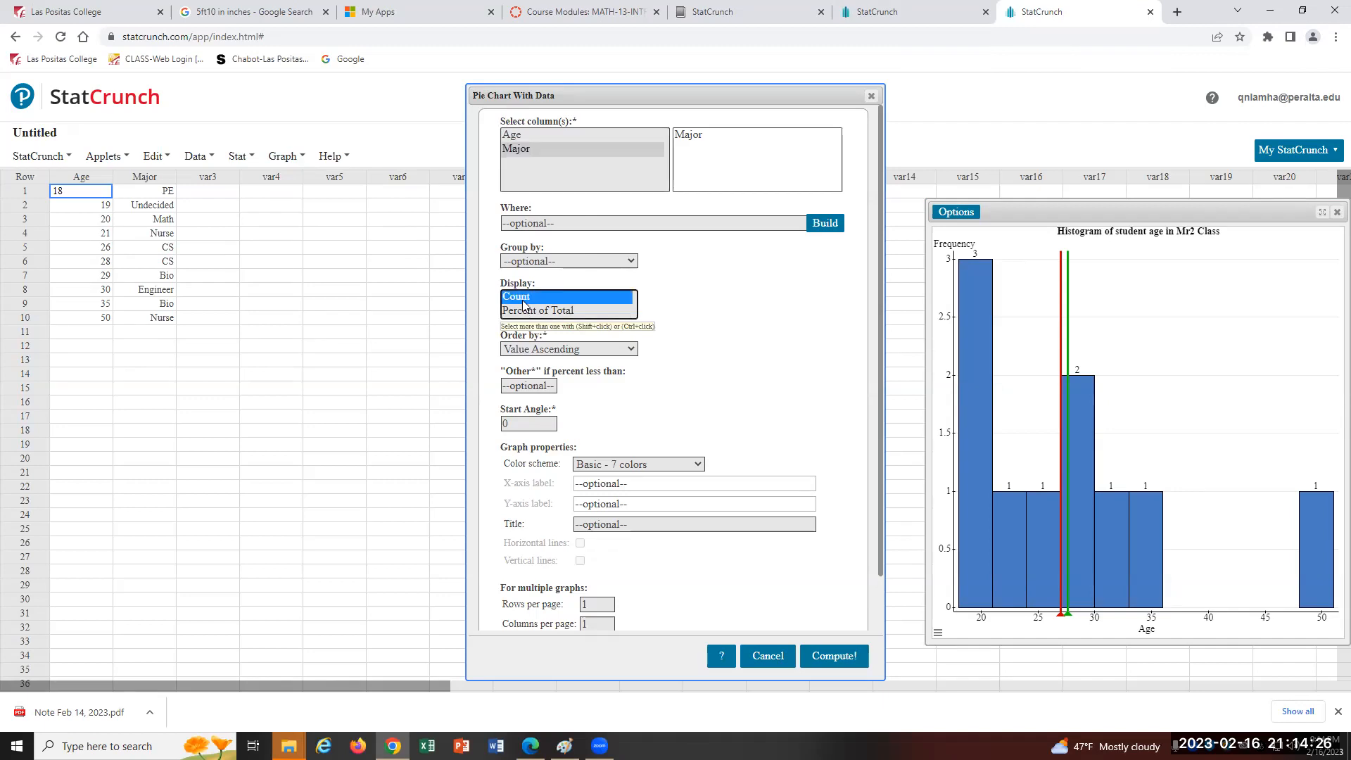
pyautogui.click(523, 314)
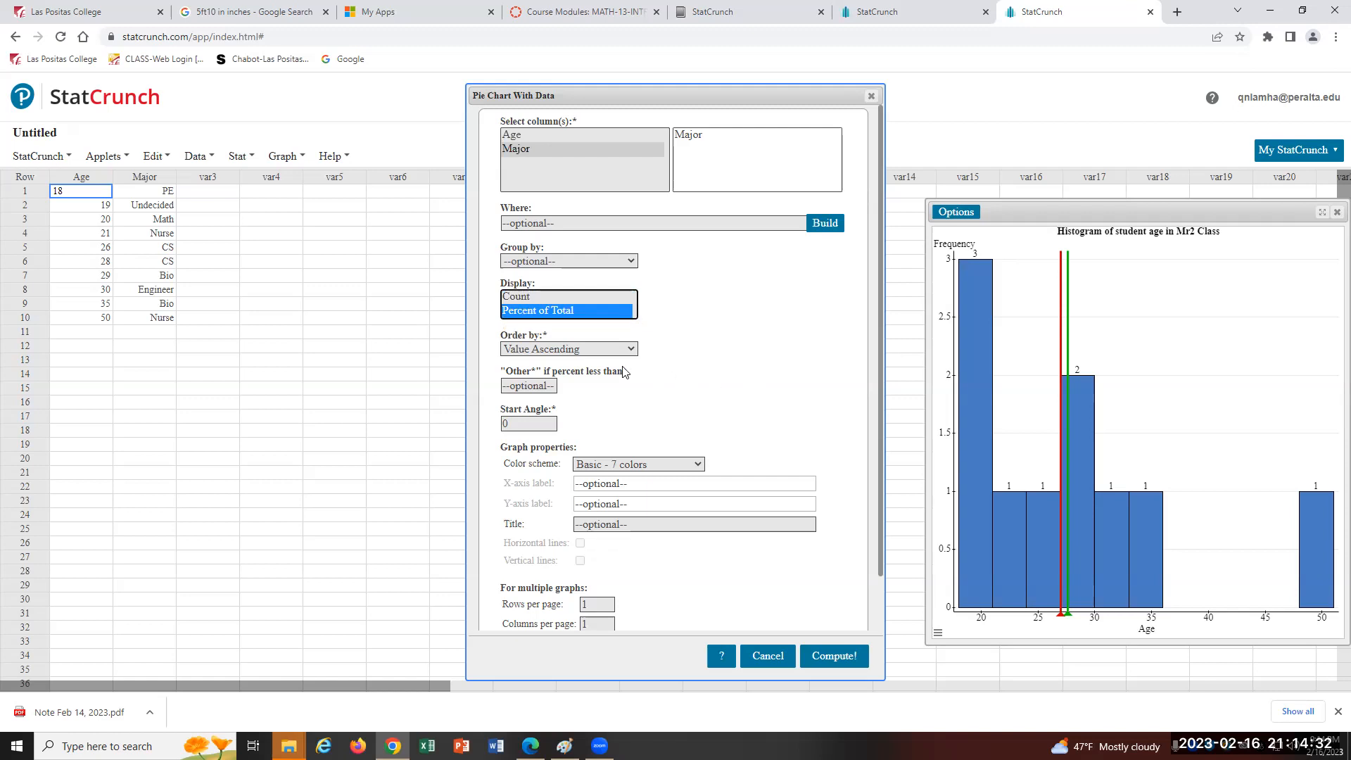
pyautogui.click(608, 350)
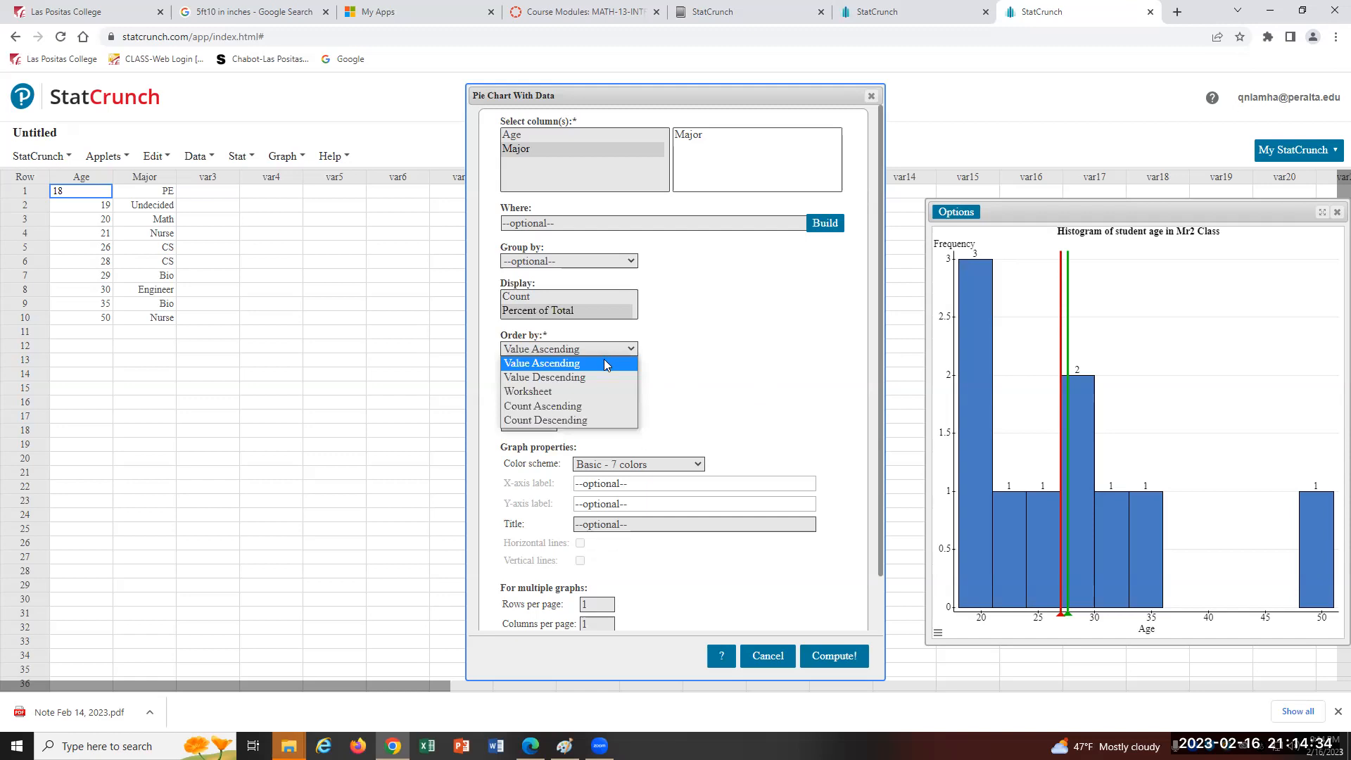
pyautogui.click(690, 339)
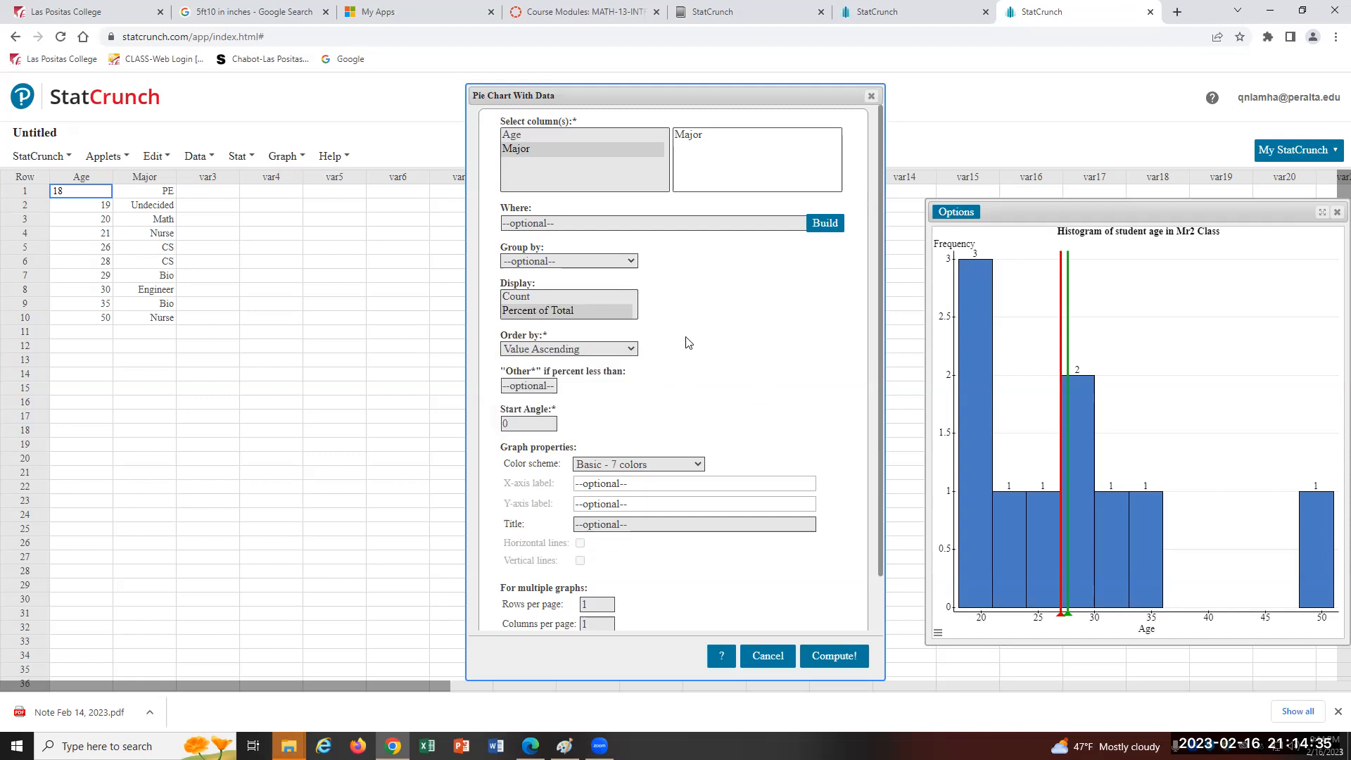
pyautogui.click(590, 350)
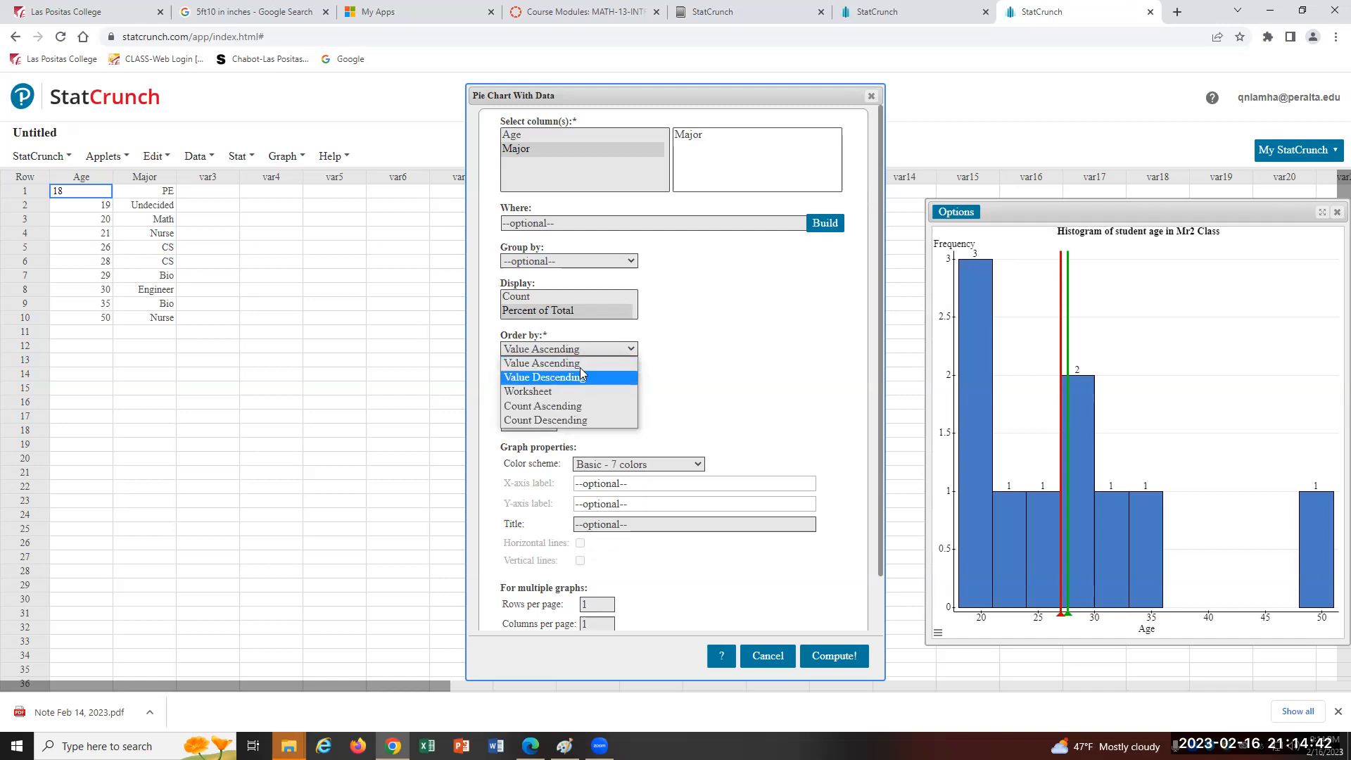
pyautogui.click(583, 364)
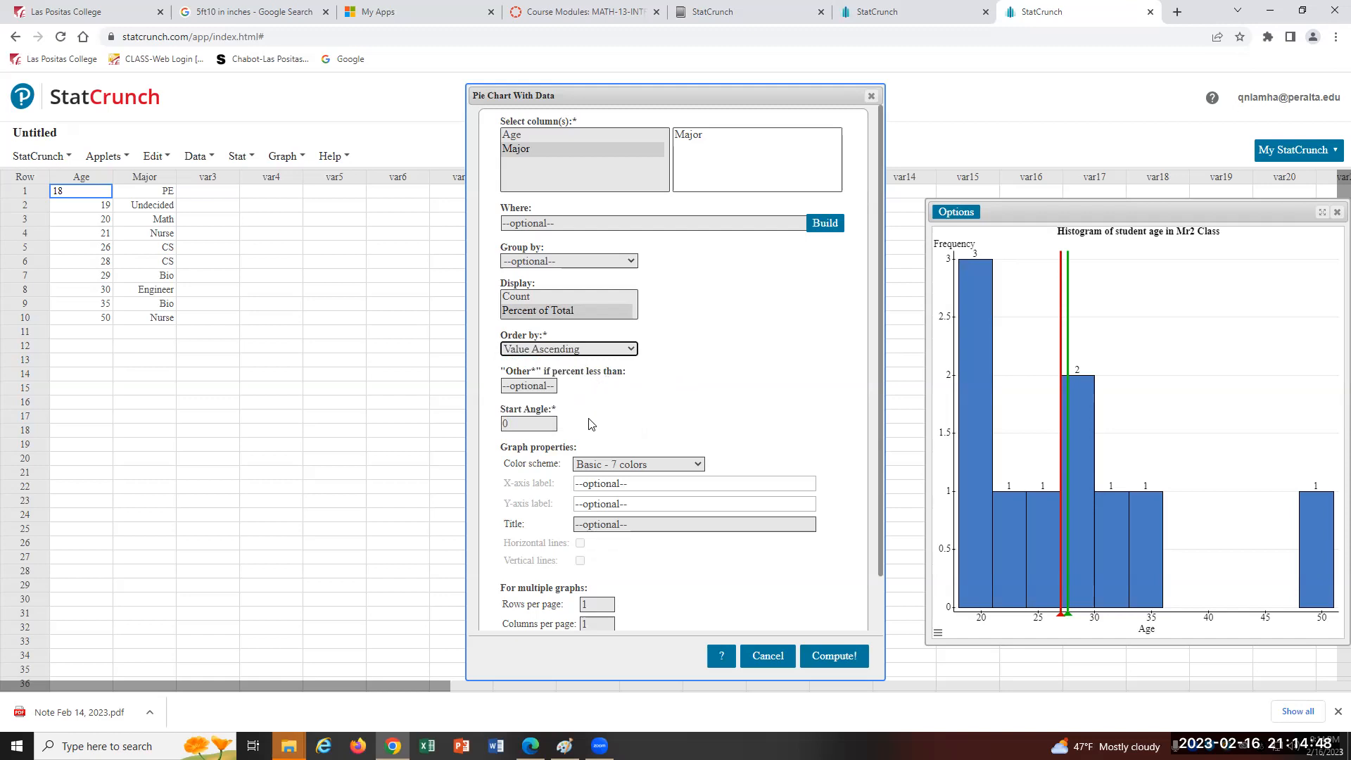
# Title the pie chart "Pie chart of student's major in Mr2 class" and compute it
pyautogui.scroll(-1, 590, 423)
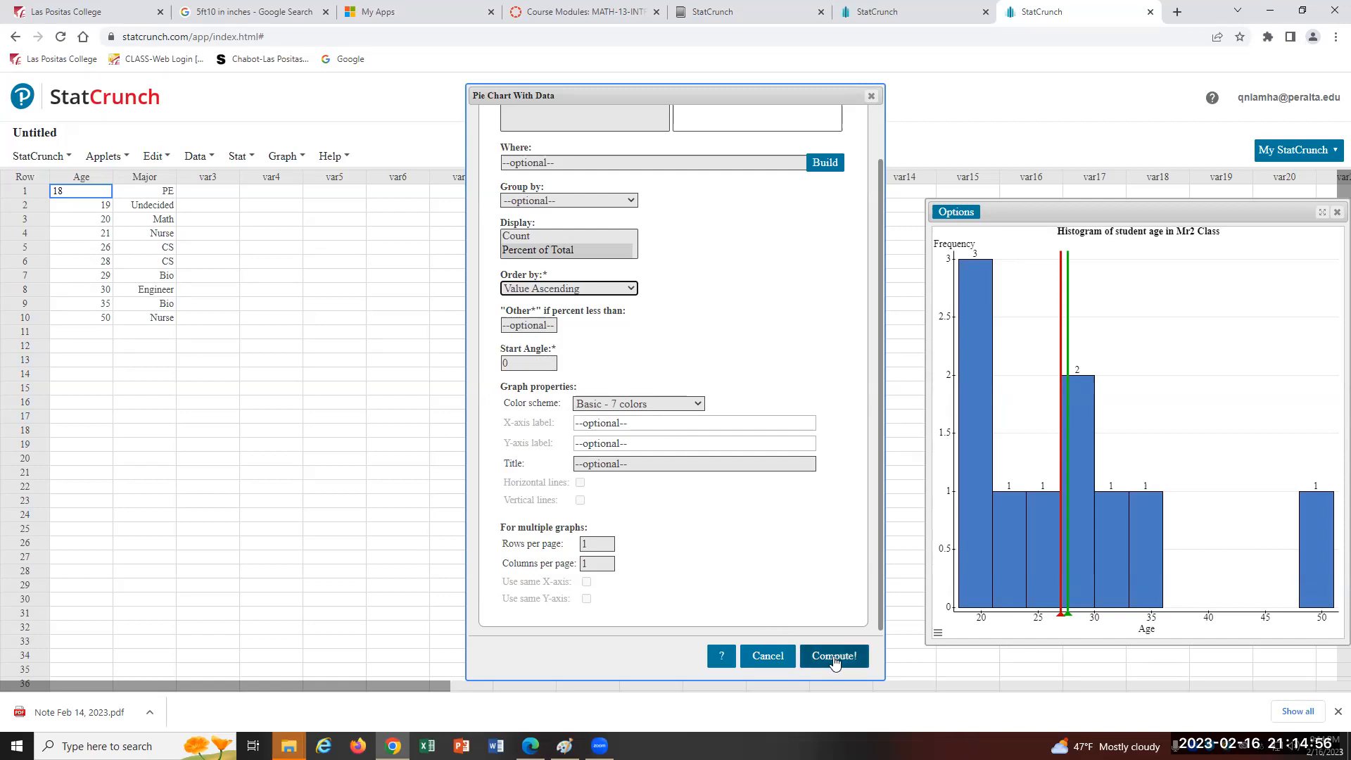
pyautogui.click(665, 462)
pyautogui.write('P')
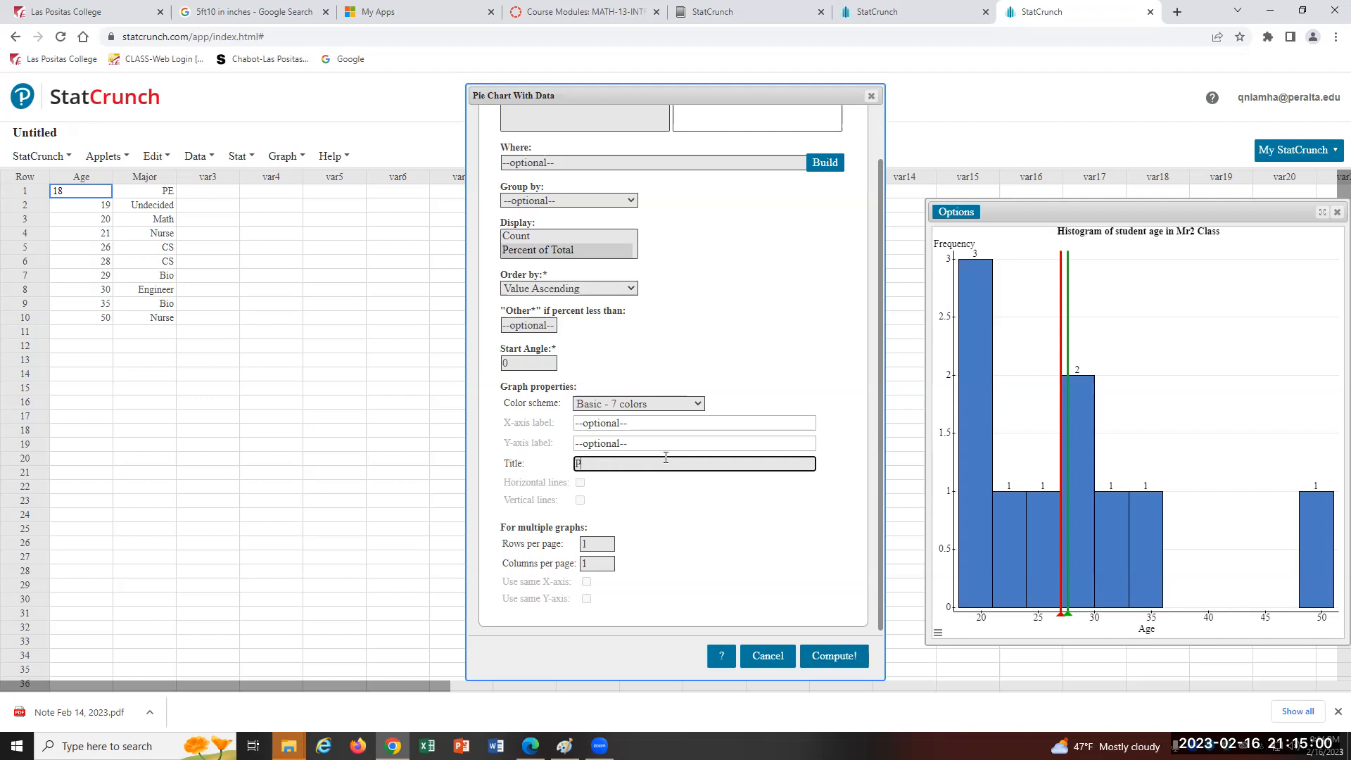
pyautogui.write('iec')
pyautogui.write(' char')
pyautogui.write('t of studen')
pyautogui.write("t's mage")
pyautogui.write('jor ')
pyautogui.write('in Mr2 clas')
pyautogui.write('s')
pyautogui.click(834, 655)
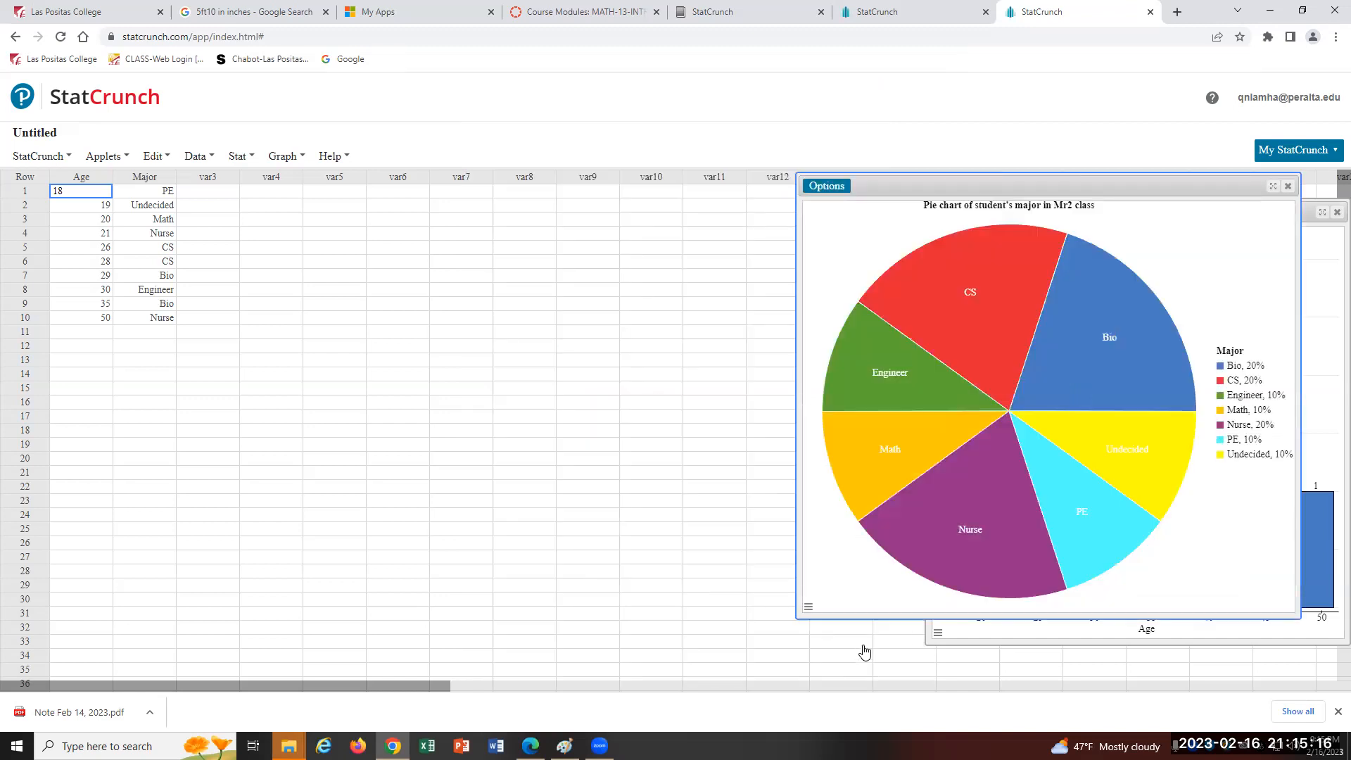
# Arrange the pie chart and the histogram windows side by side next to the data columns without overlap
pyautogui.moveTo(1011, 183); pyautogui.dragTo(628, 214)
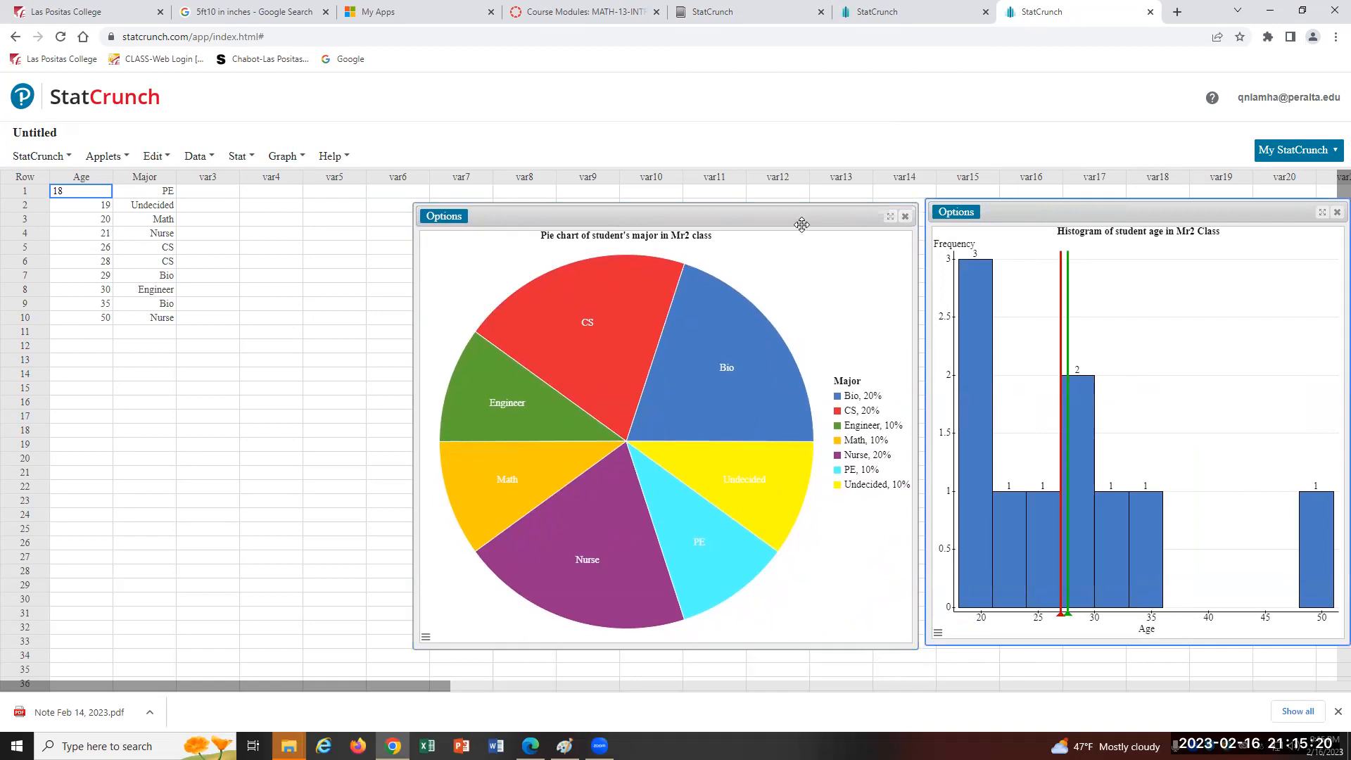
pyautogui.moveTo(683, 211); pyautogui.dragTo(446, 185)
pyautogui.moveTo(1081, 203); pyautogui.dragTo(869, 193)
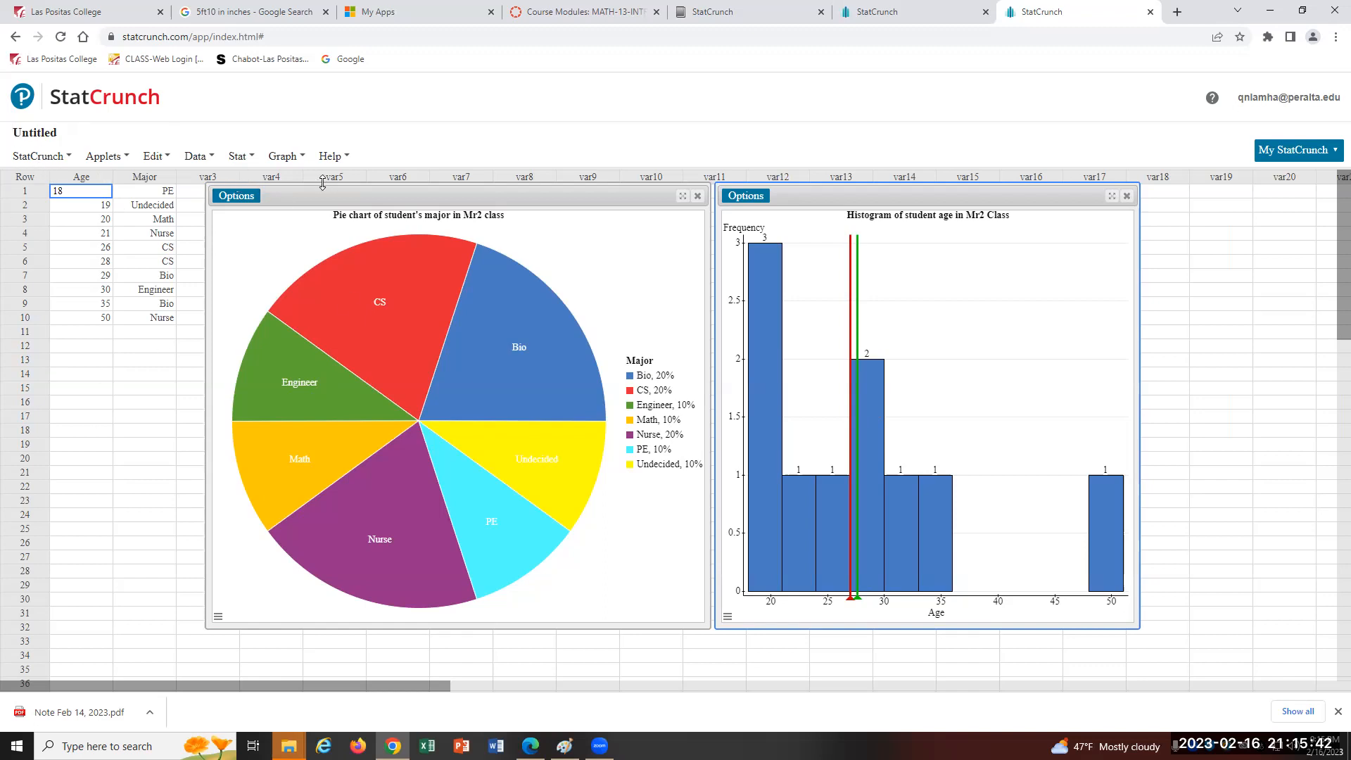
pyautogui.moveTo(296, 157)
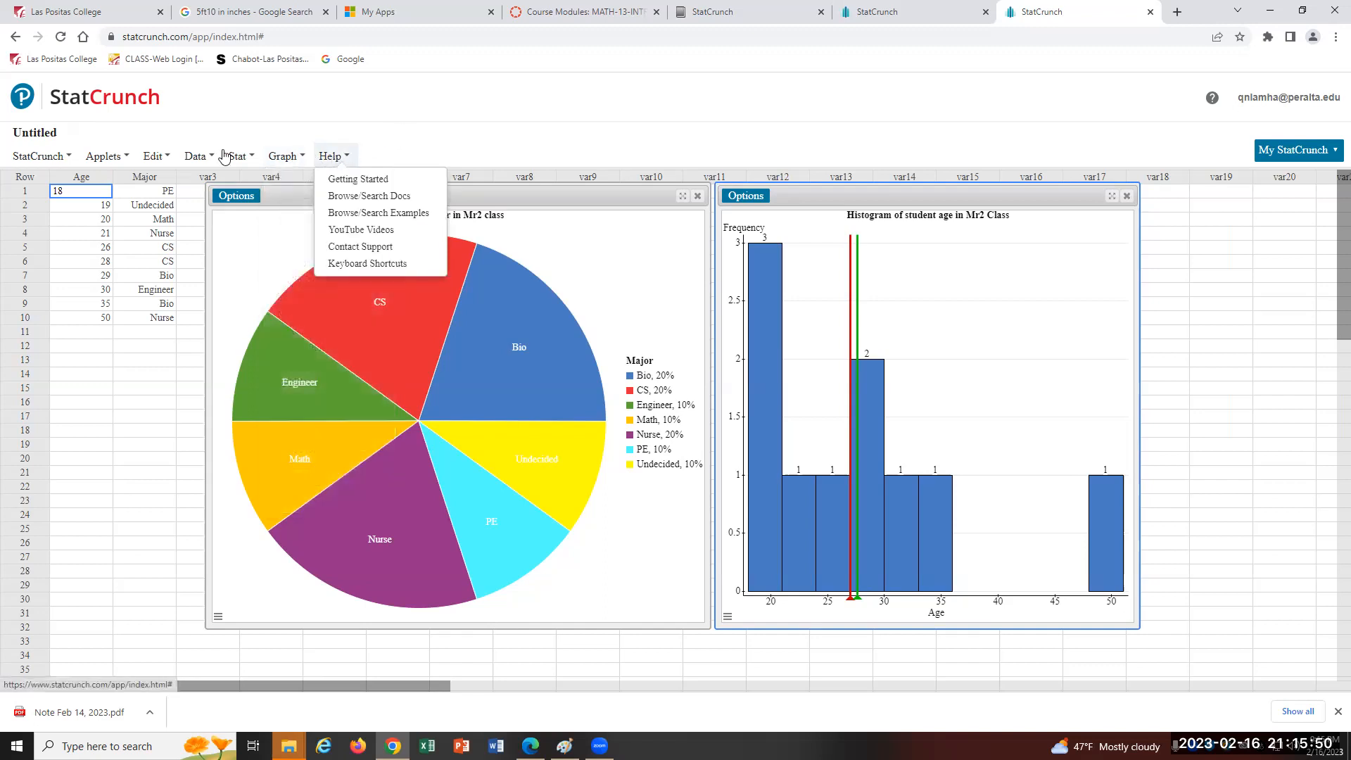
pyautogui.moveTo(61, 164)
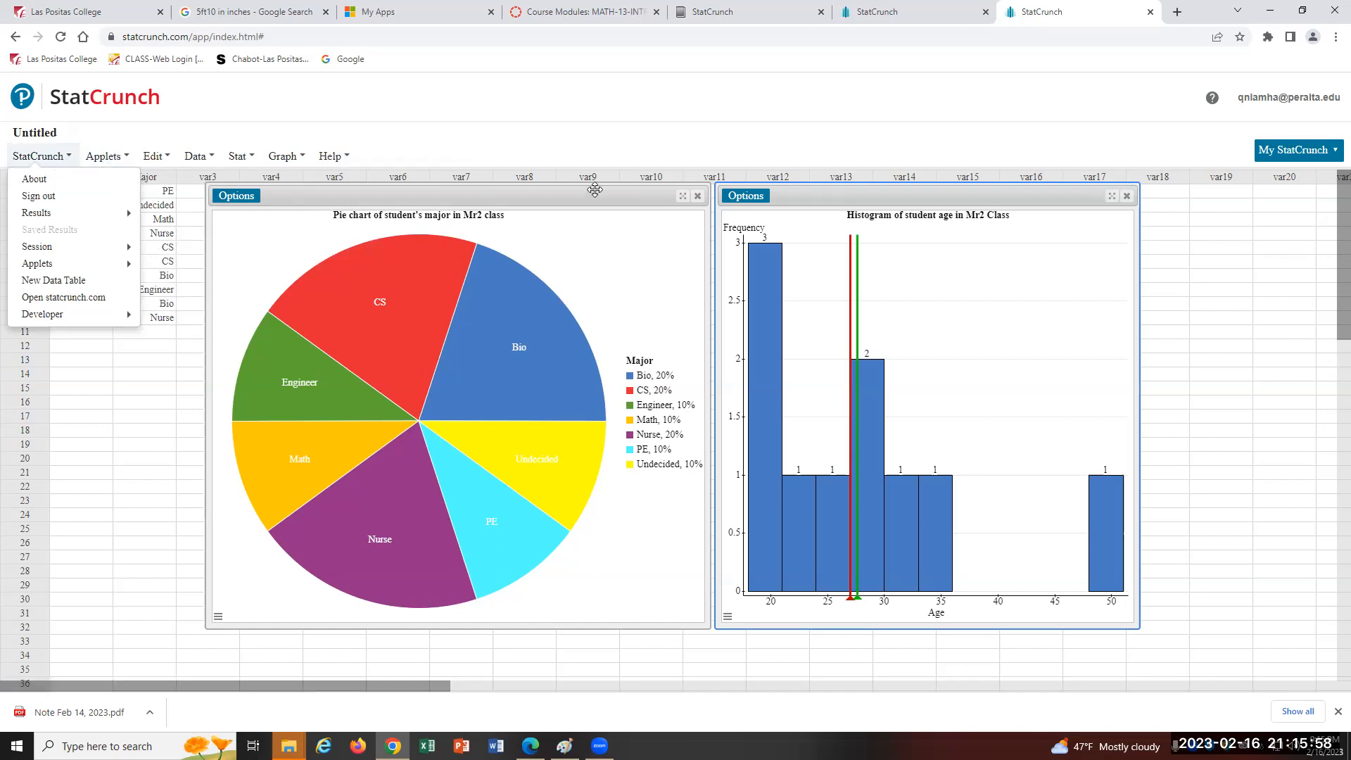
pyautogui.click(250, 200)
pyautogui.click(250, 200)
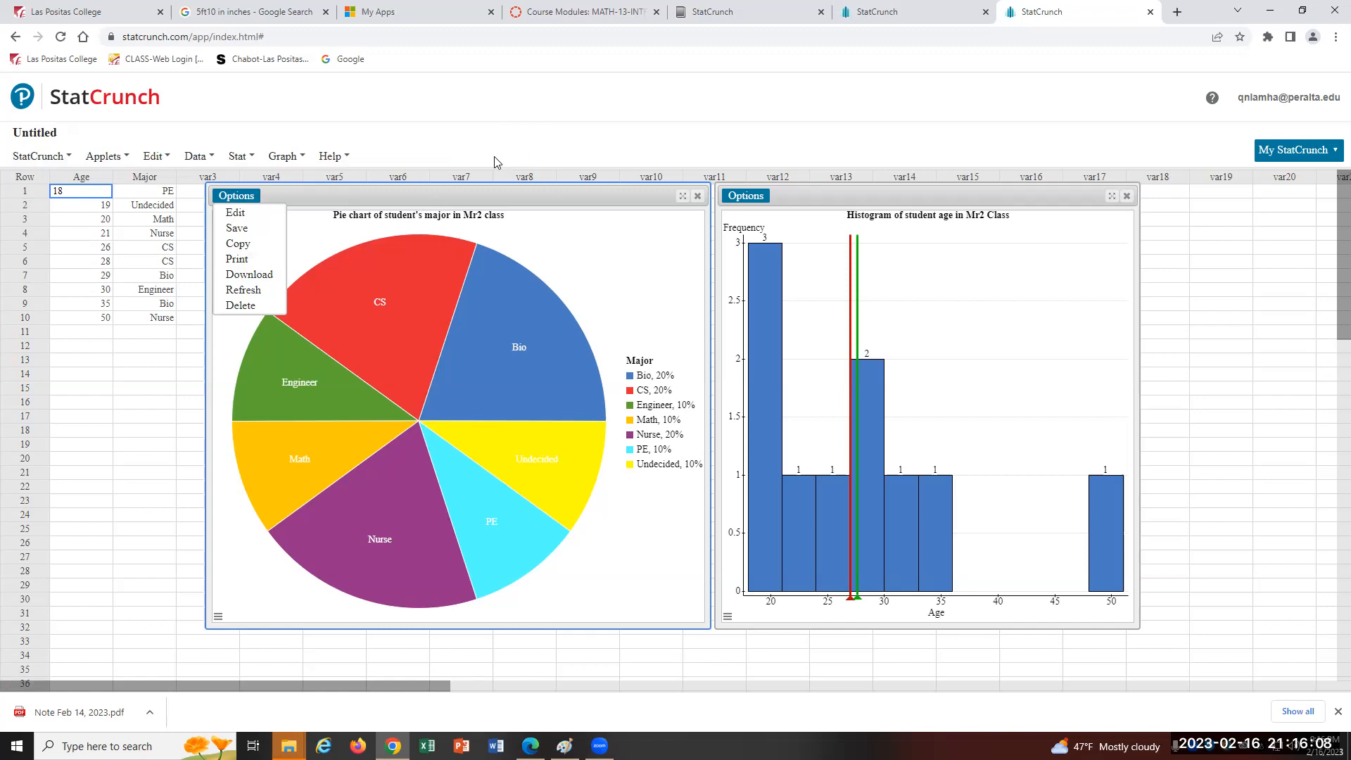
pyautogui.click(1321, 153)
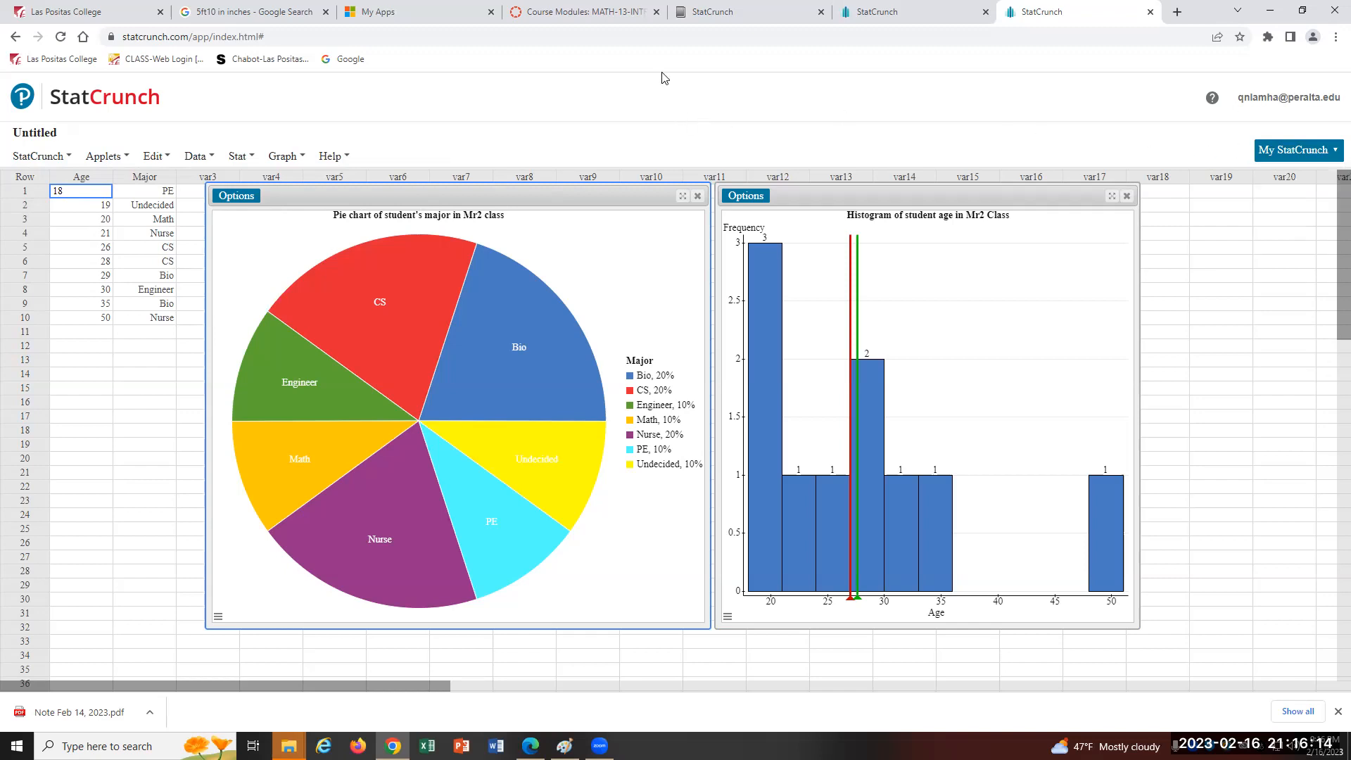
pyautogui.click(793, 85)
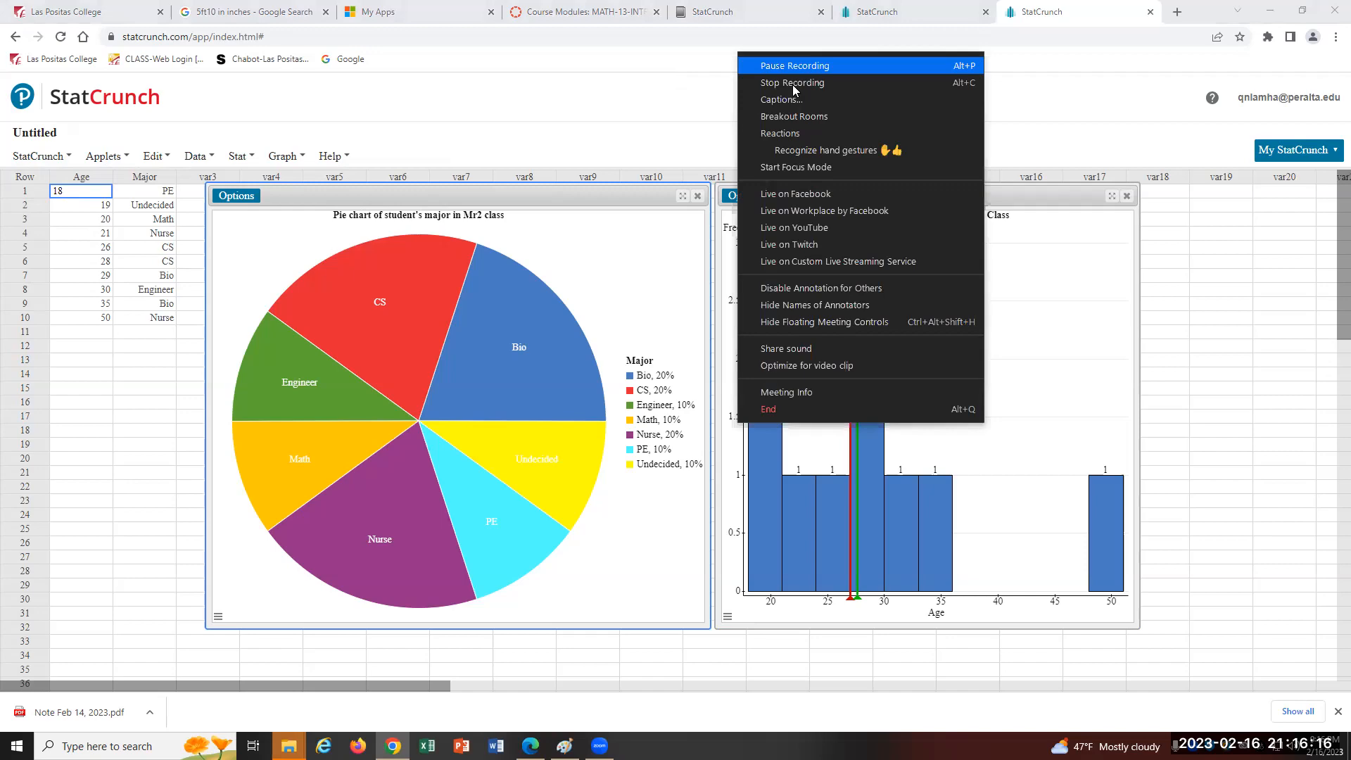